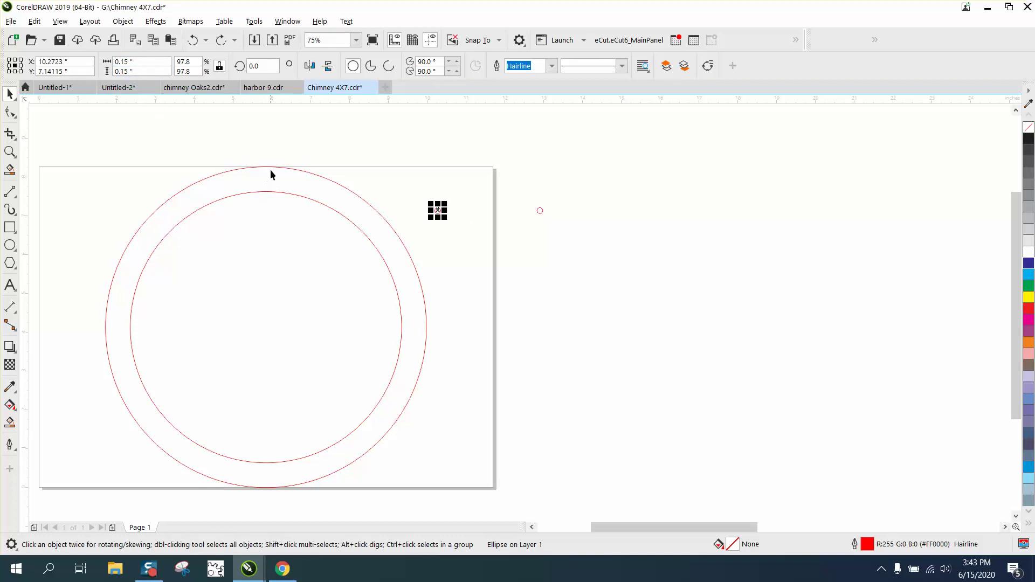
- Select the inner large circle and examine its curve length in the object properties
left_click(317, 203)
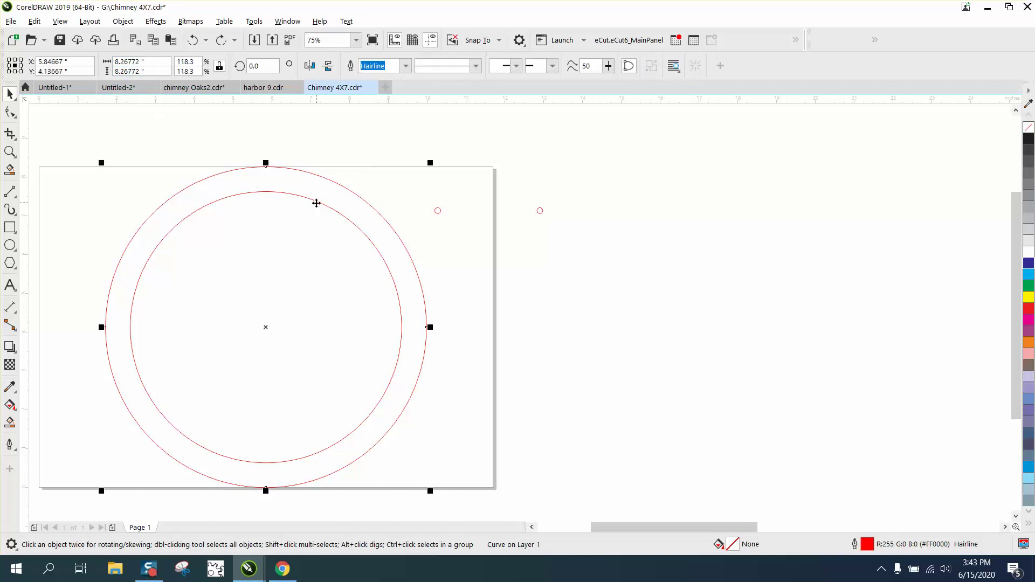
left_click(489, 211)
left_click(362, 232)
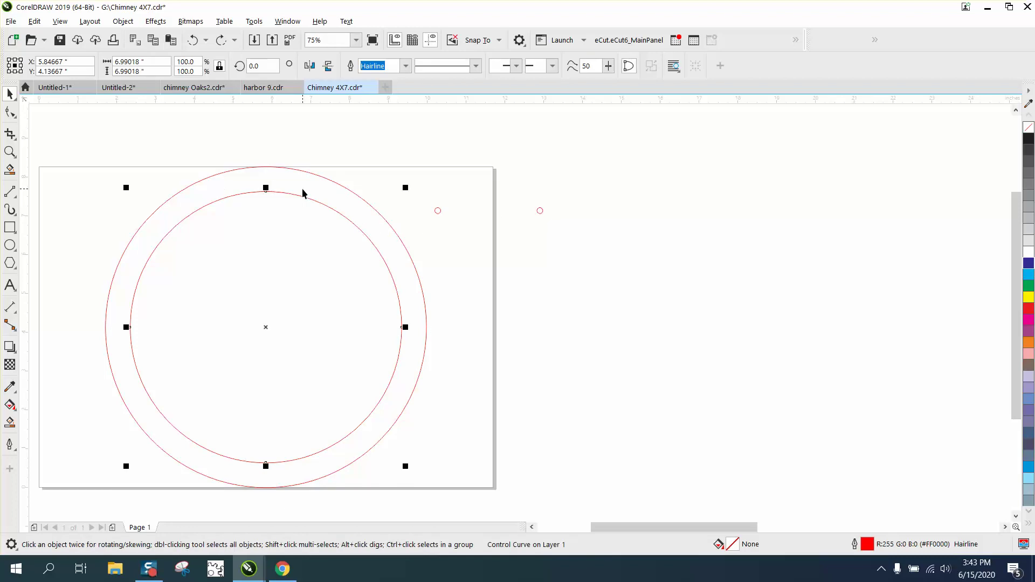
left_click(124, 22)
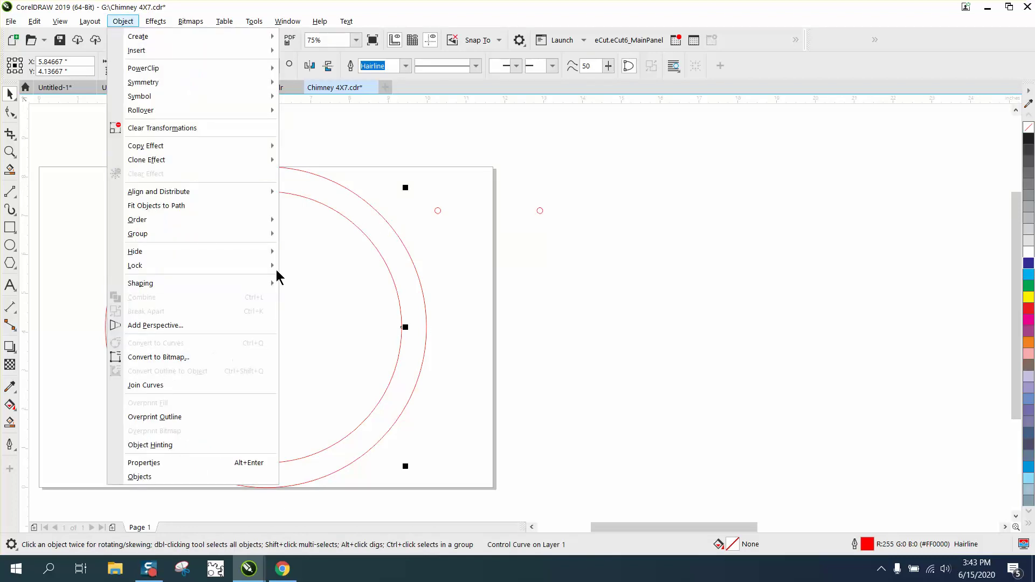
left_click(289, 22)
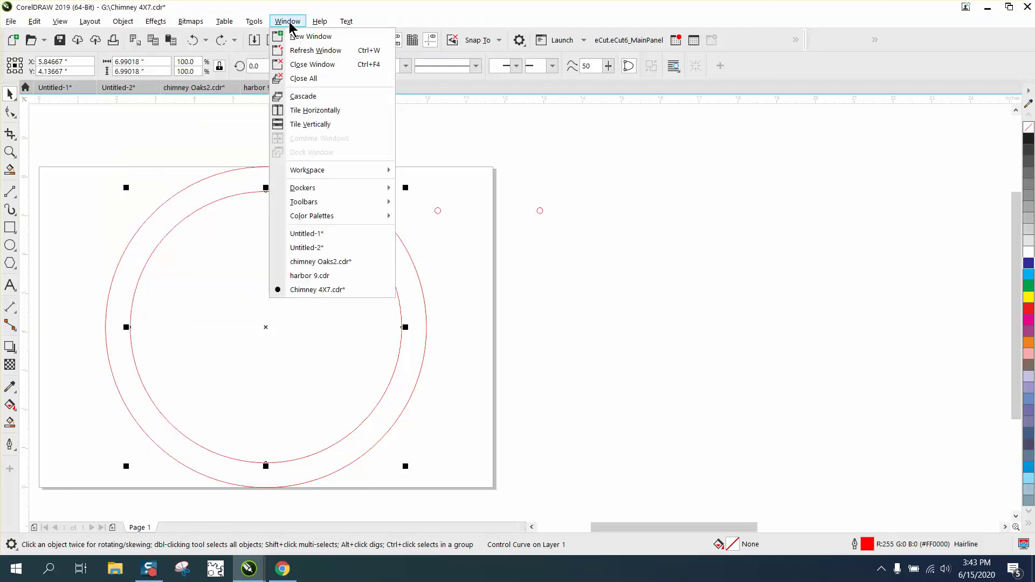
mouse_move(312, 190)
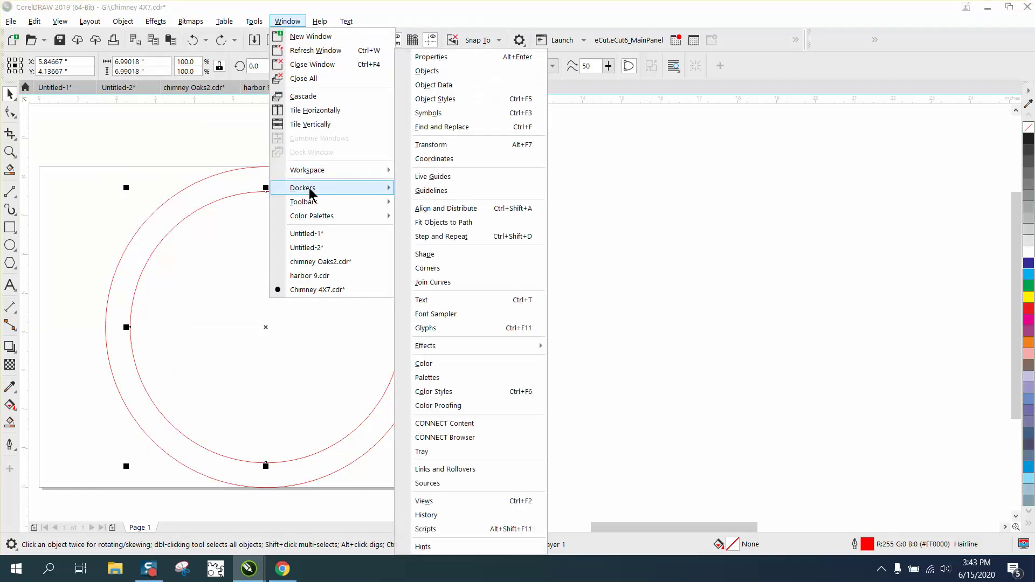
left_click(448, 57)
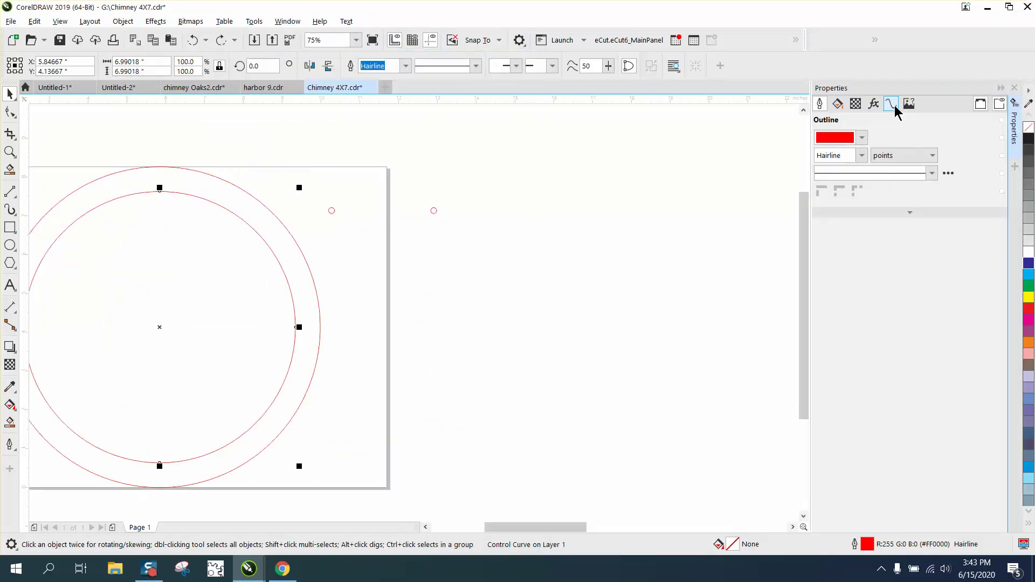
left_click(892, 105)
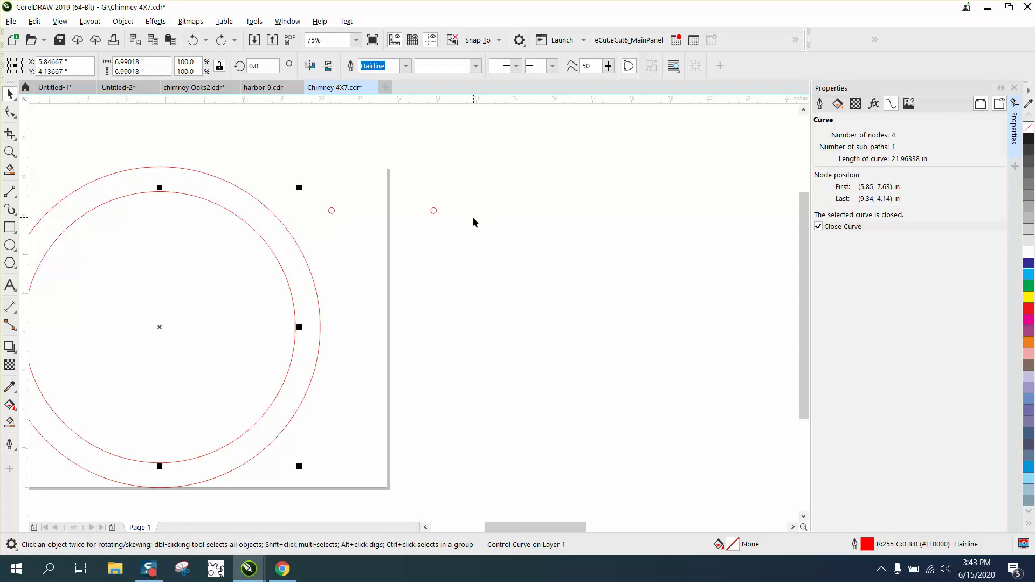
- Select both small circles, close the object properties, and open the Blend settings for them
left_click(455, 218)
left_click_drag(467, 234, 470, 235)
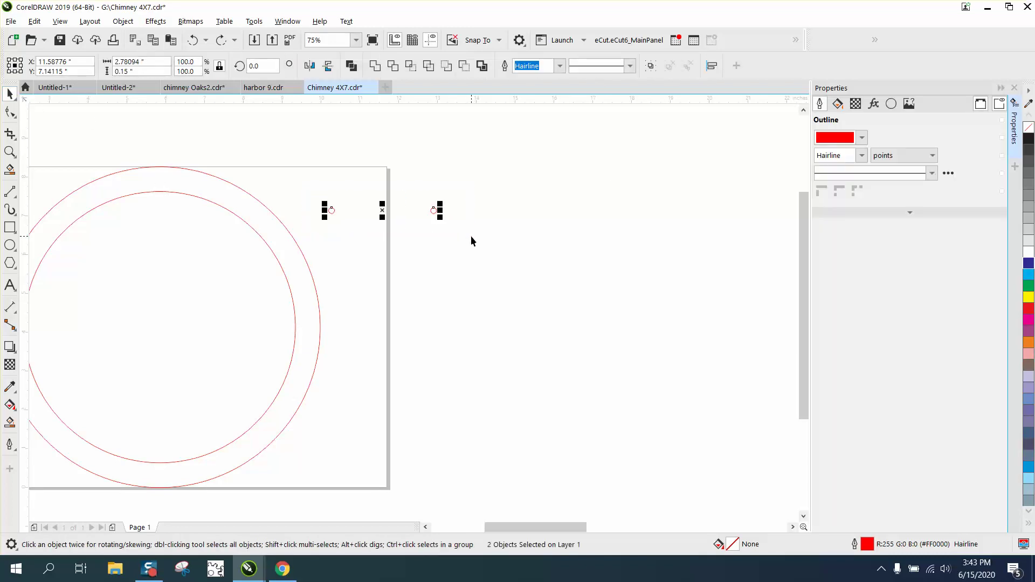
left_click(1014, 88)
left_click(157, 23)
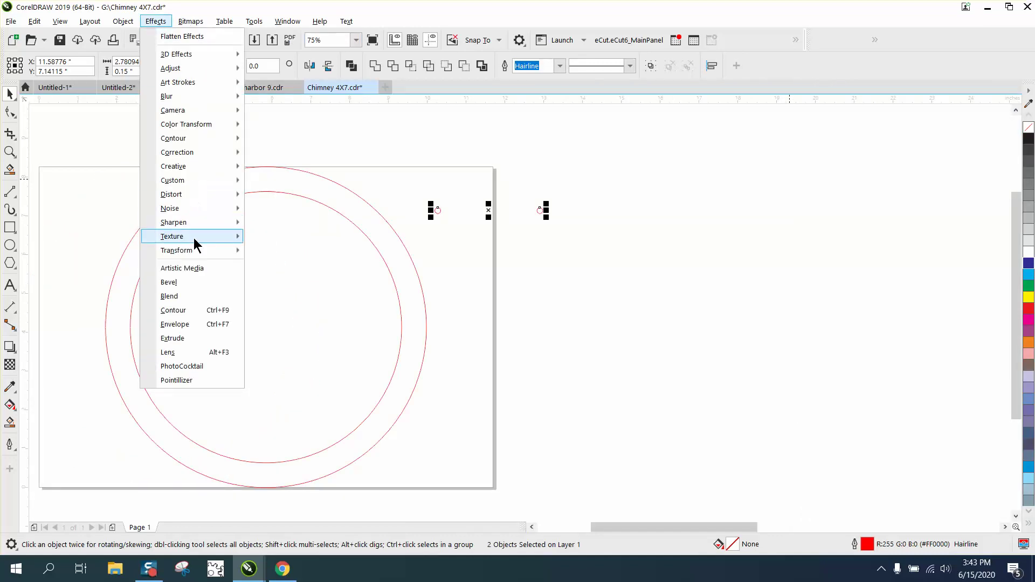
left_click(169, 296)
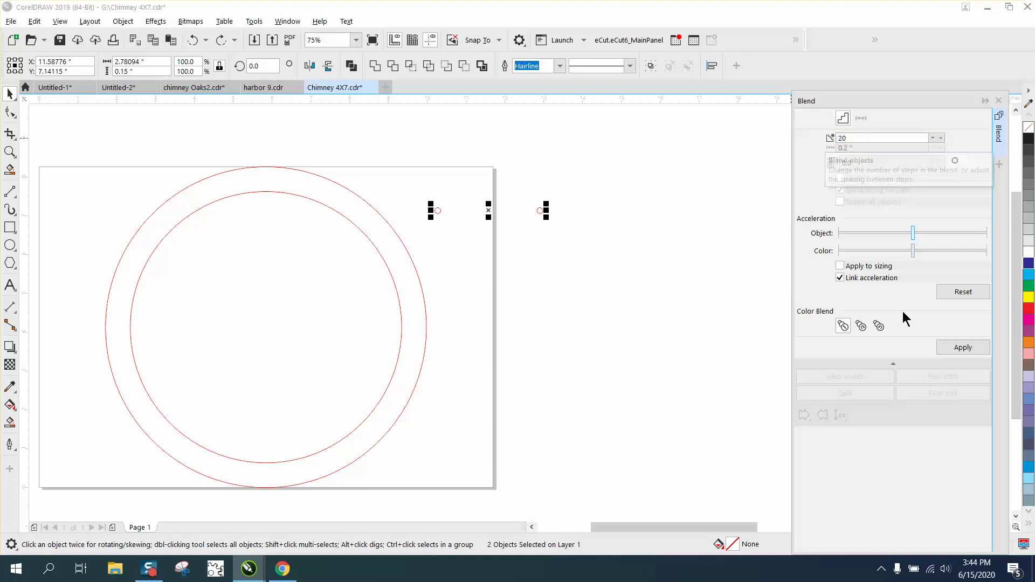
- Blend the two small circles in 20 steps, using the inner circle as the path and spreading them along its full length
left_click(960, 347)
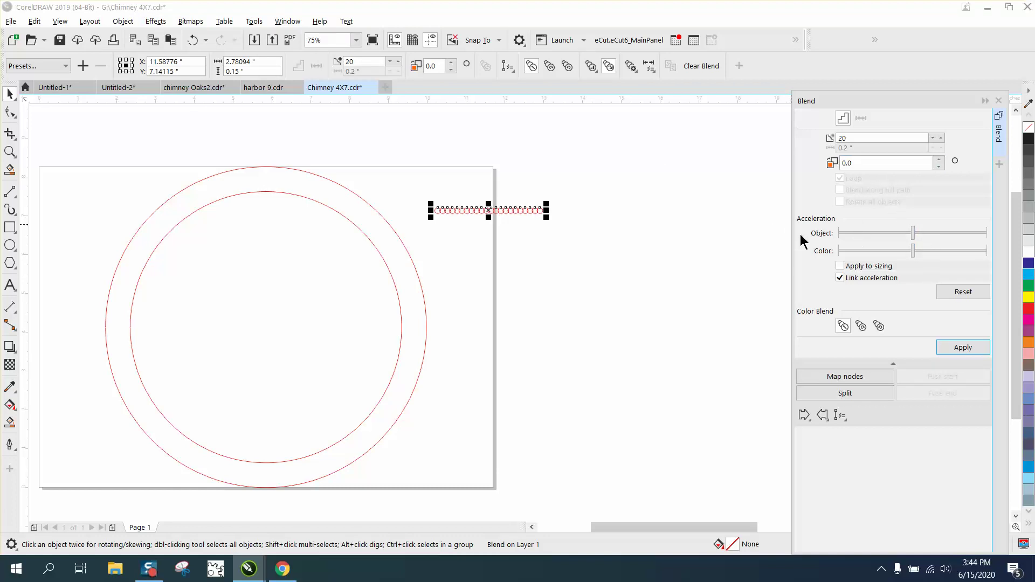
left_click(840, 415)
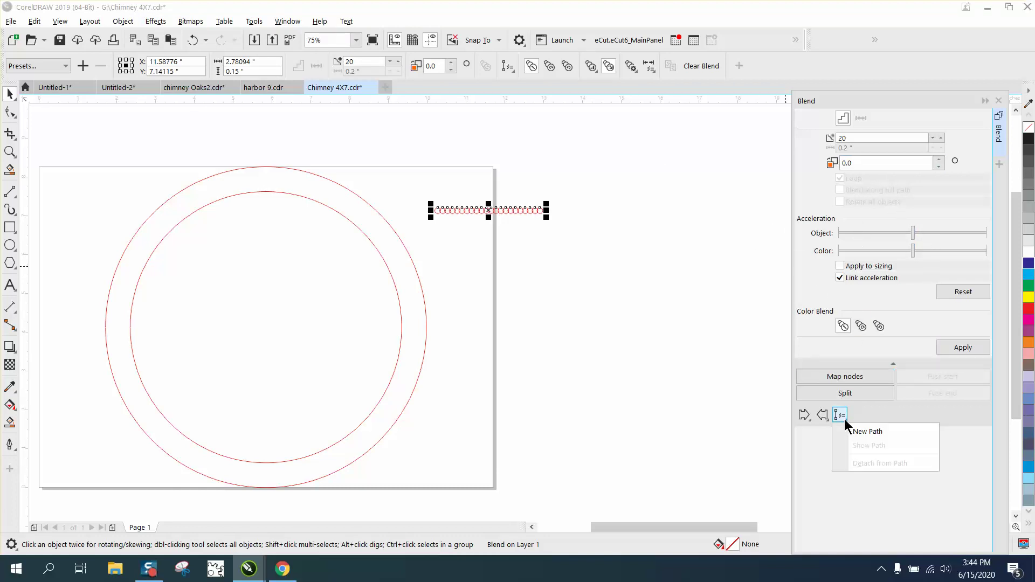
left_click(854, 431)
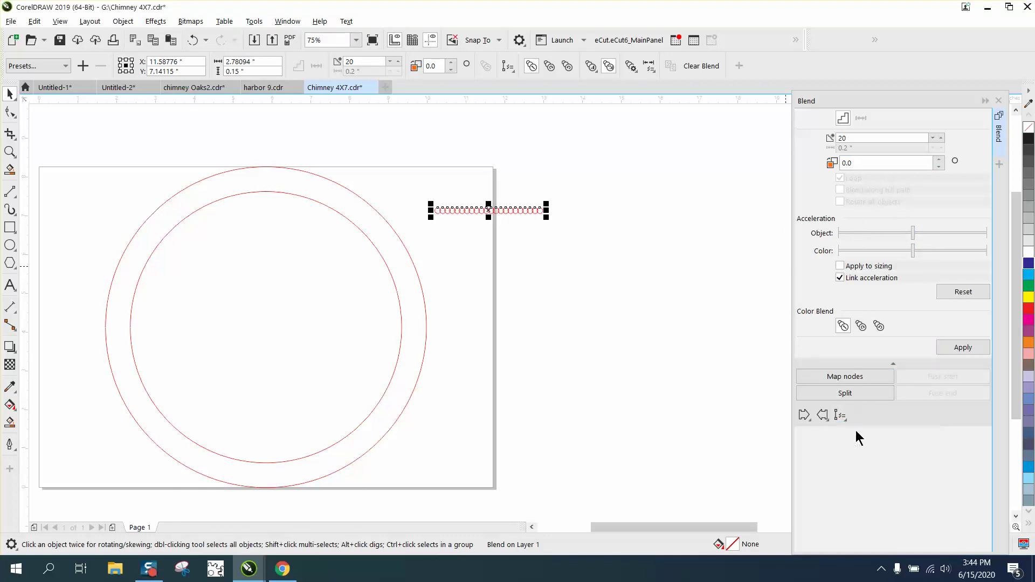
left_click(373, 240)
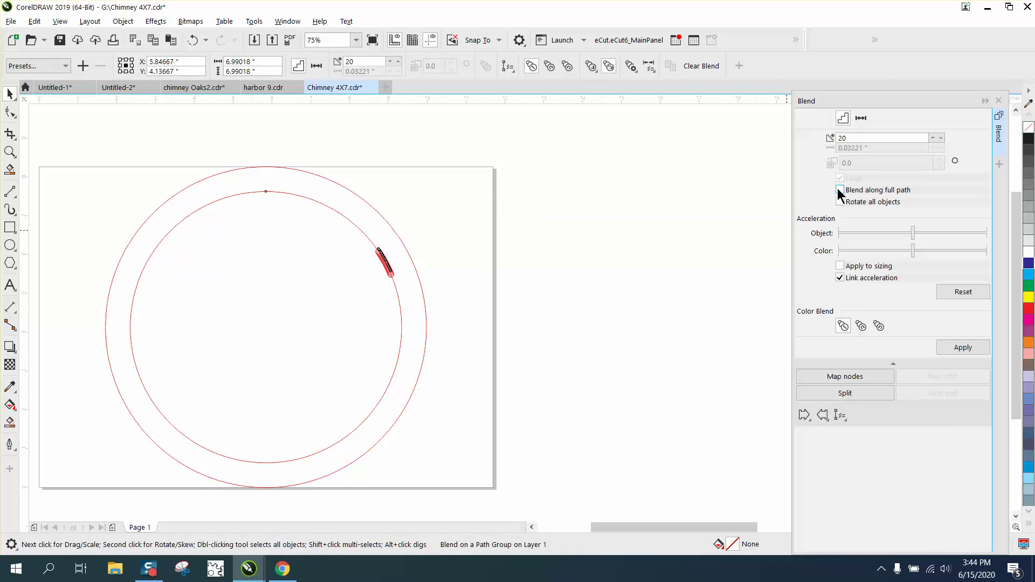
left_click(839, 189)
left_click(964, 347)
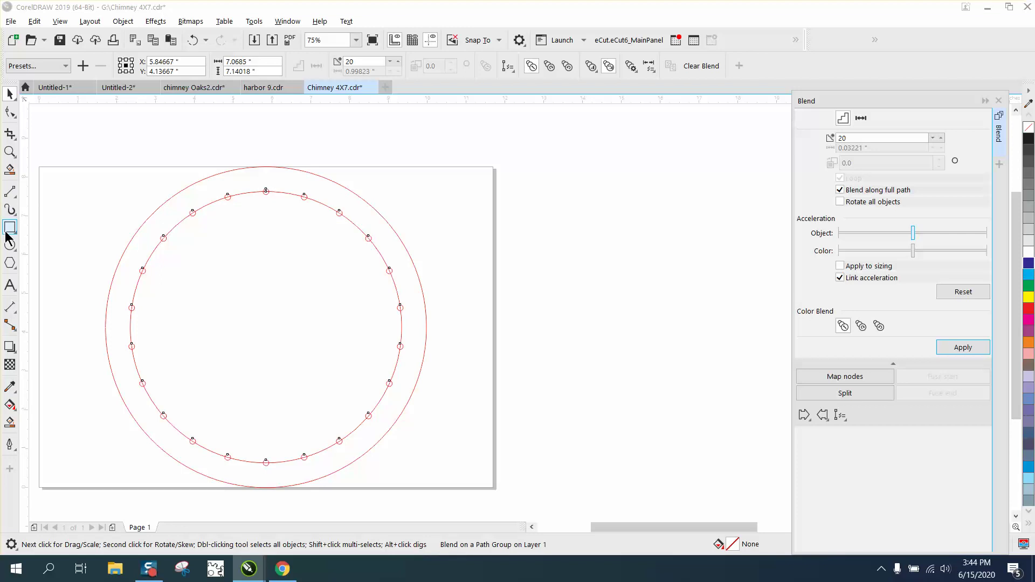
- Measure the centre spacing between the topmost small circle and its left neighbour with a parallel dimension, and delete the dimension
left_click(10, 306)
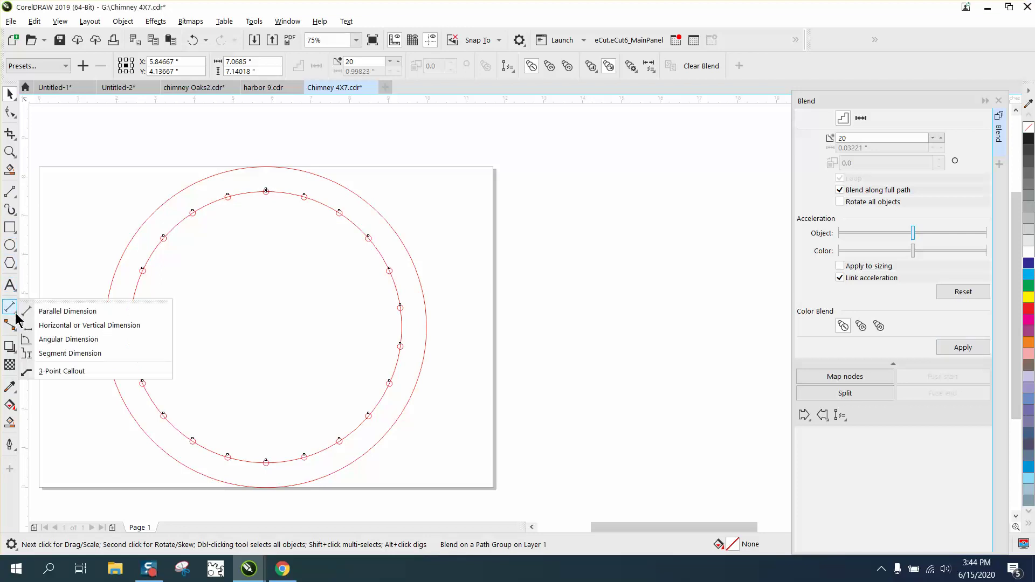
left_click(32, 306)
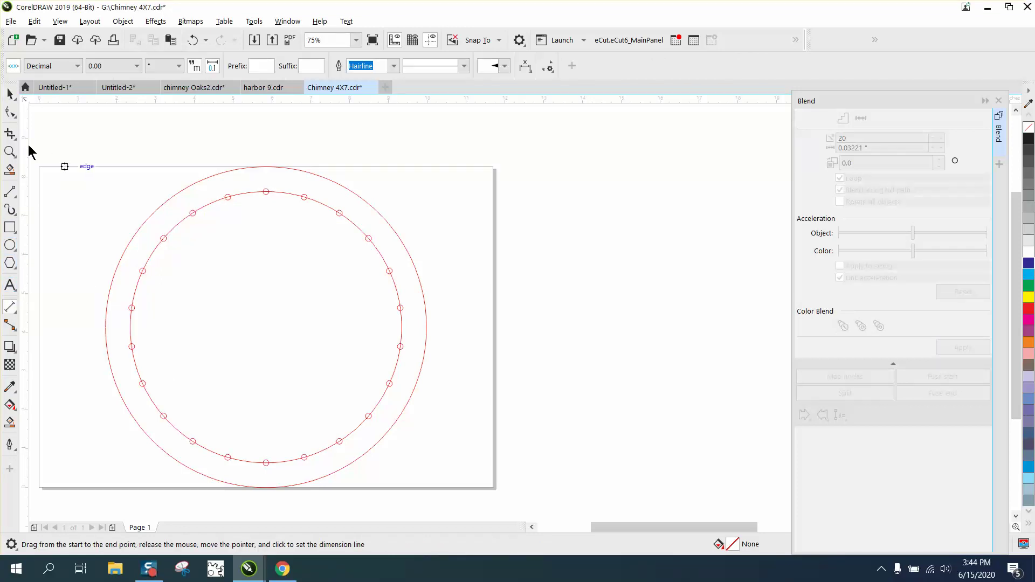
left_click(9, 151)
left_click_drag(208, 173, 370, 239)
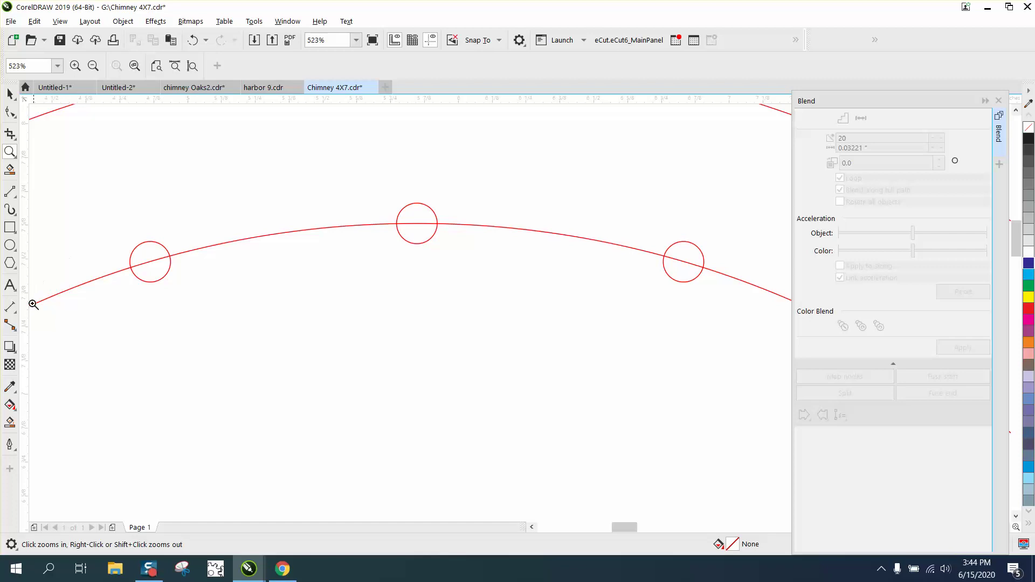
left_click(10, 306)
left_click_drag(151, 261, 418, 223)
left_click(414, 200)
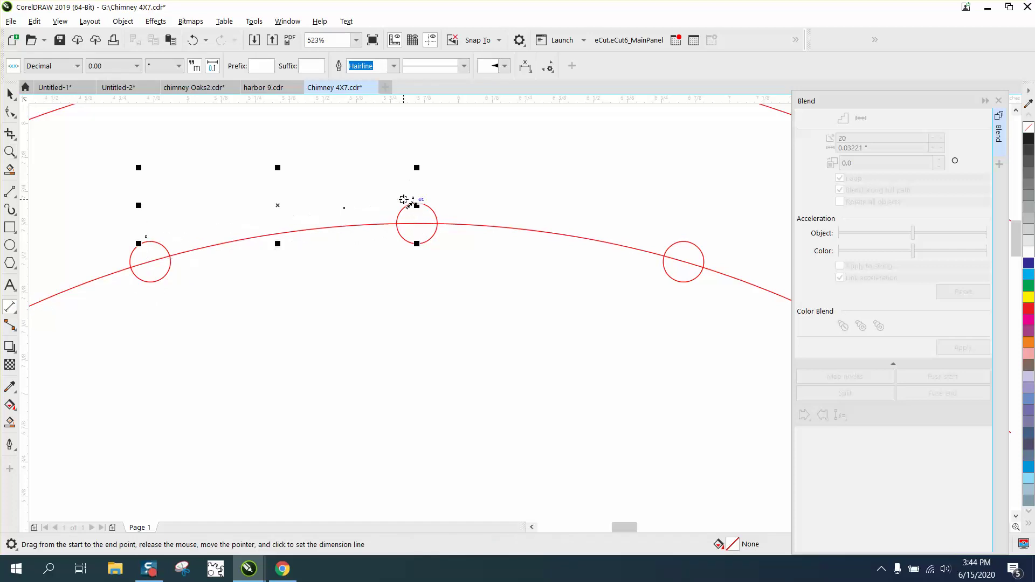
left_click(12, 93)
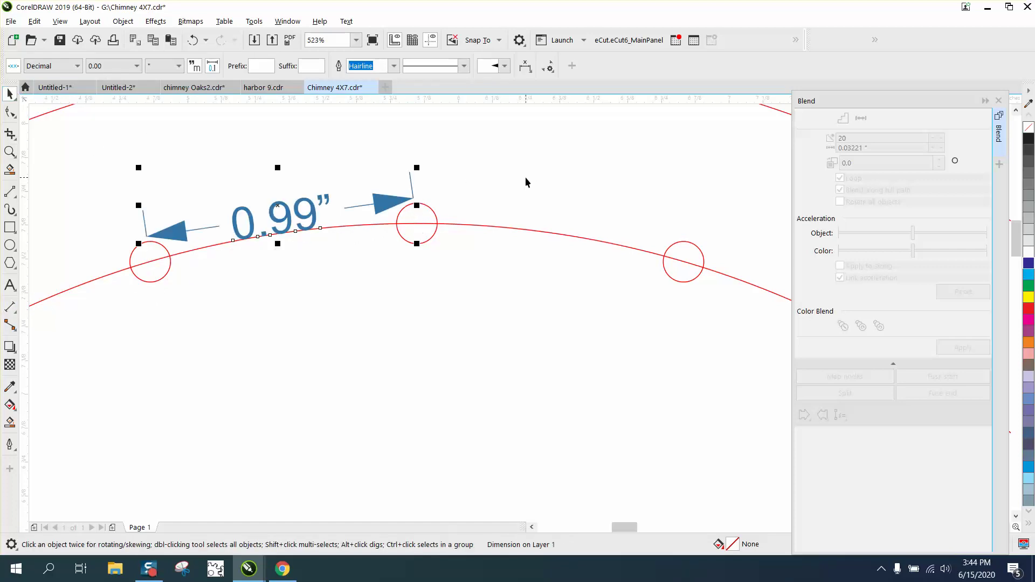
key("Delete")
scroll(504, 187, "down", 3)
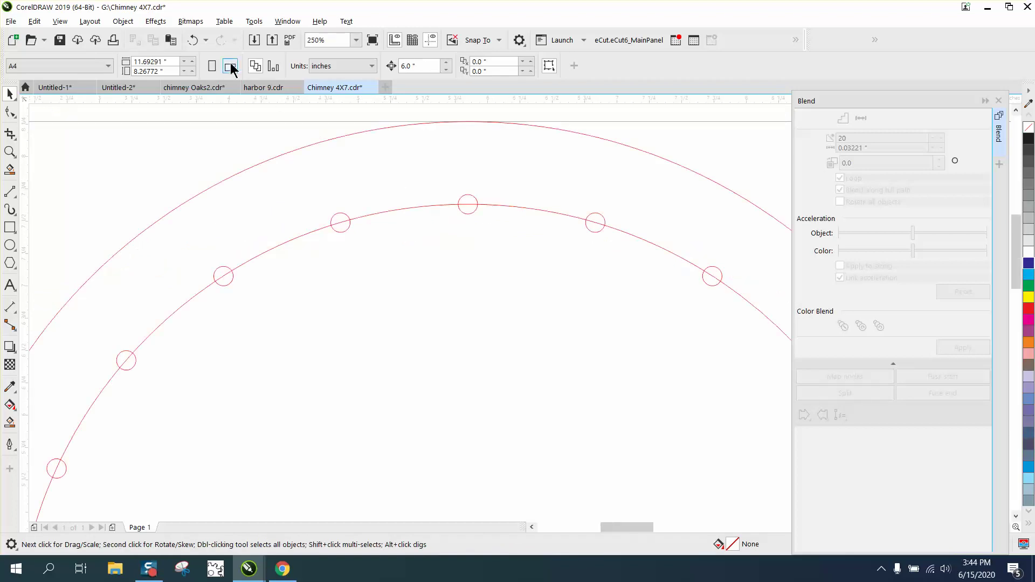
- Undo the 20-step blend and its path placement, back to the two separate small circles
left_click(193, 39)
left_click(193, 39)
left_click(192, 38)
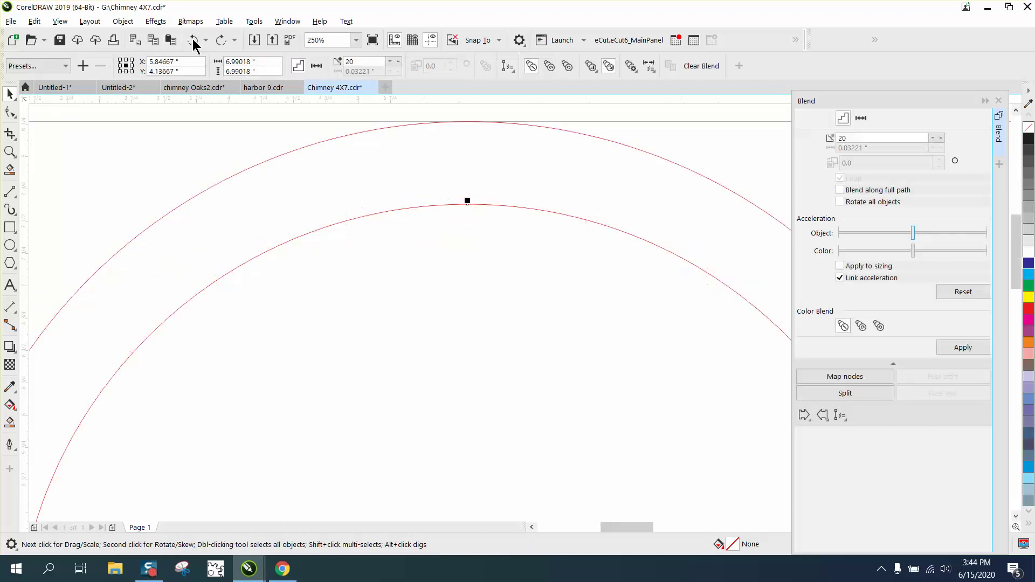
left_click(192, 39)
scroll(274, 218, "down", 2)
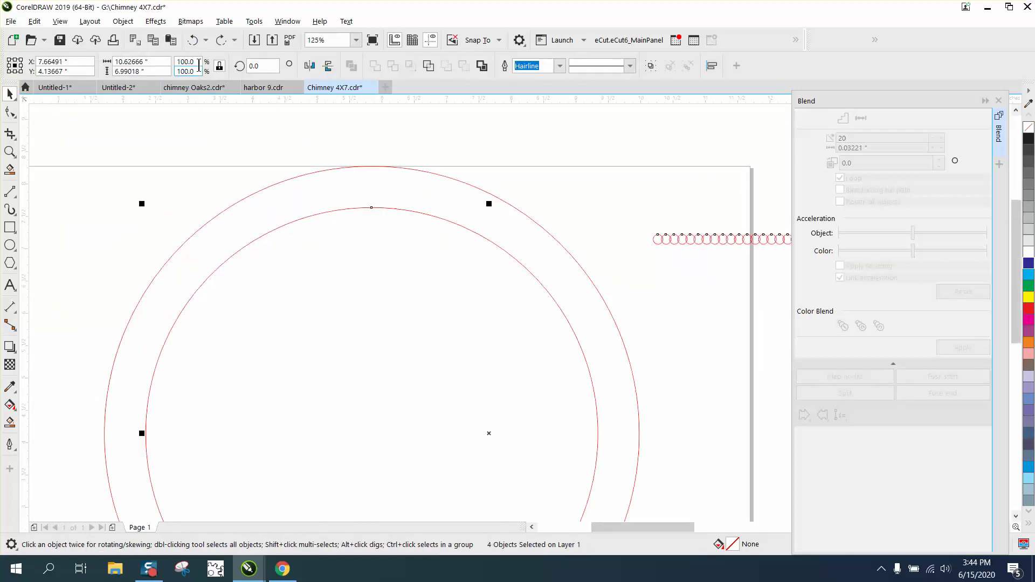
left_click(192, 40)
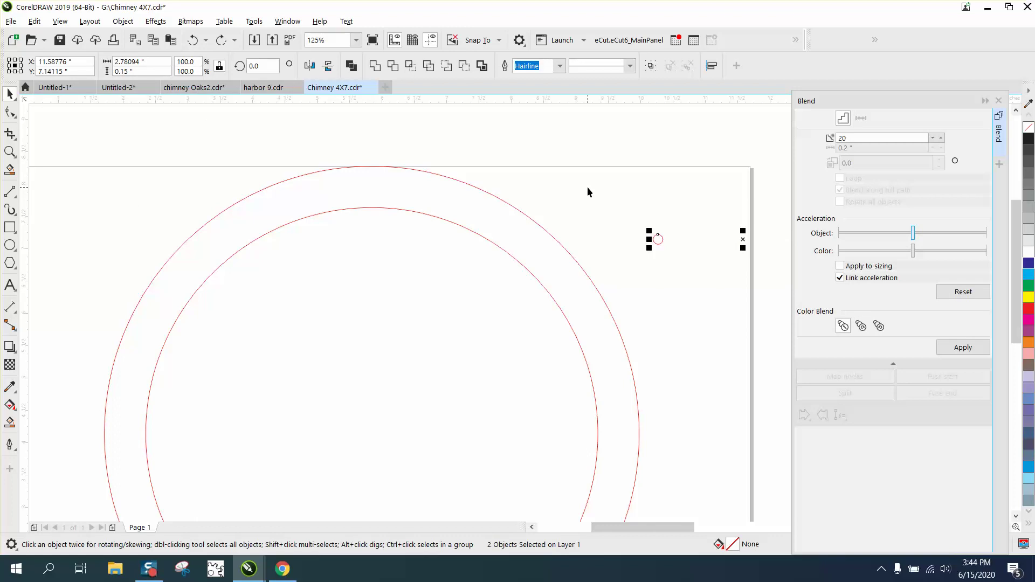
- Blend the two small circles in 42 steps and distribute them along the full path of the inner circle
double_click(858, 139)
type("42")
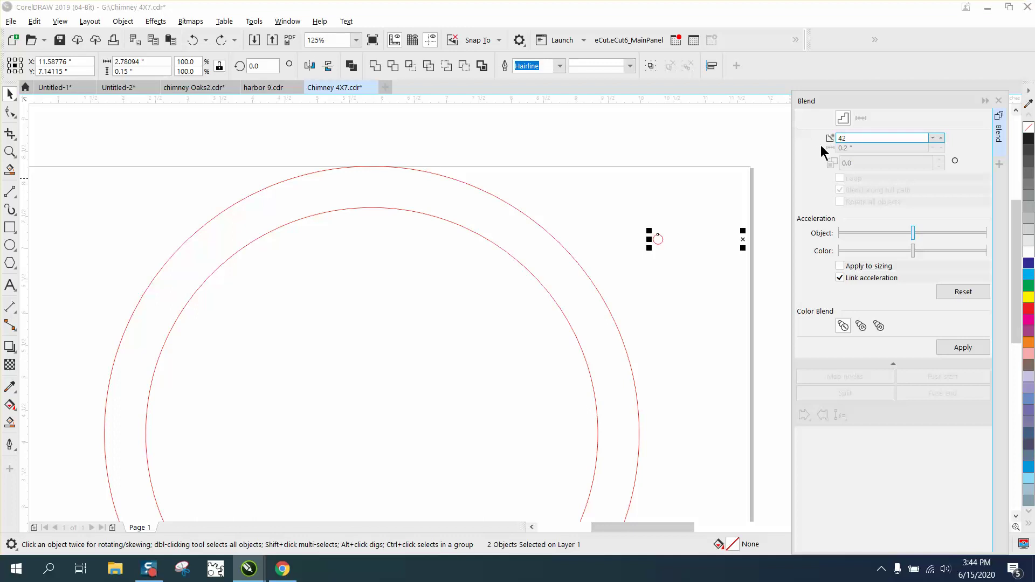
left_click(964, 346)
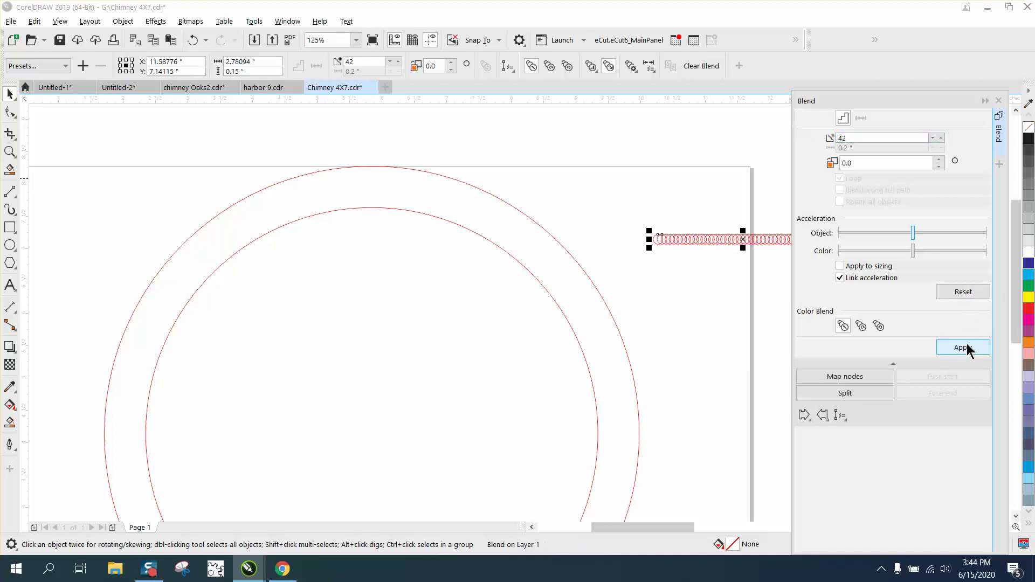
left_click(846, 422)
left_click(857, 430)
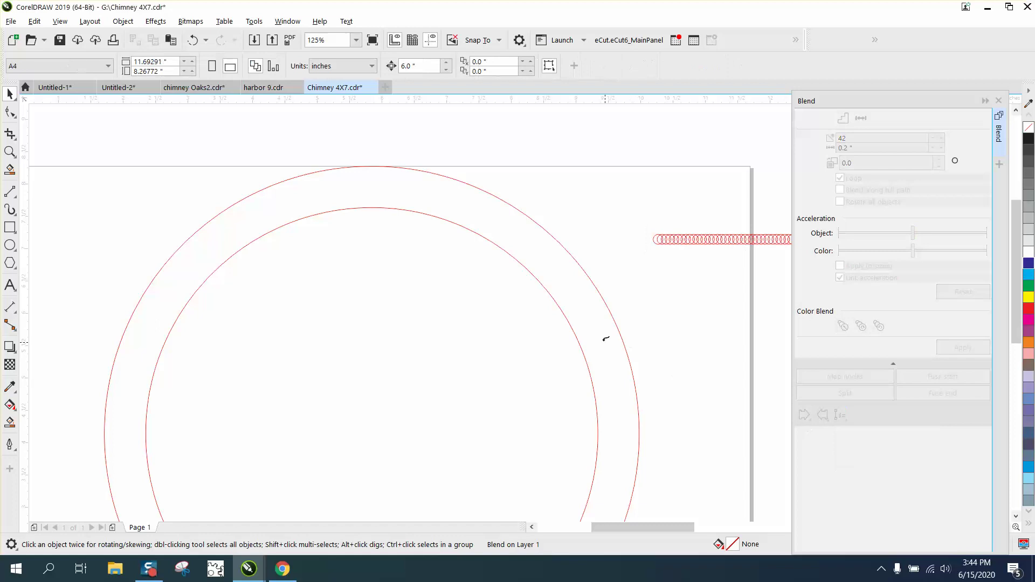
left_click(575, 331)
left_click(840, 190)
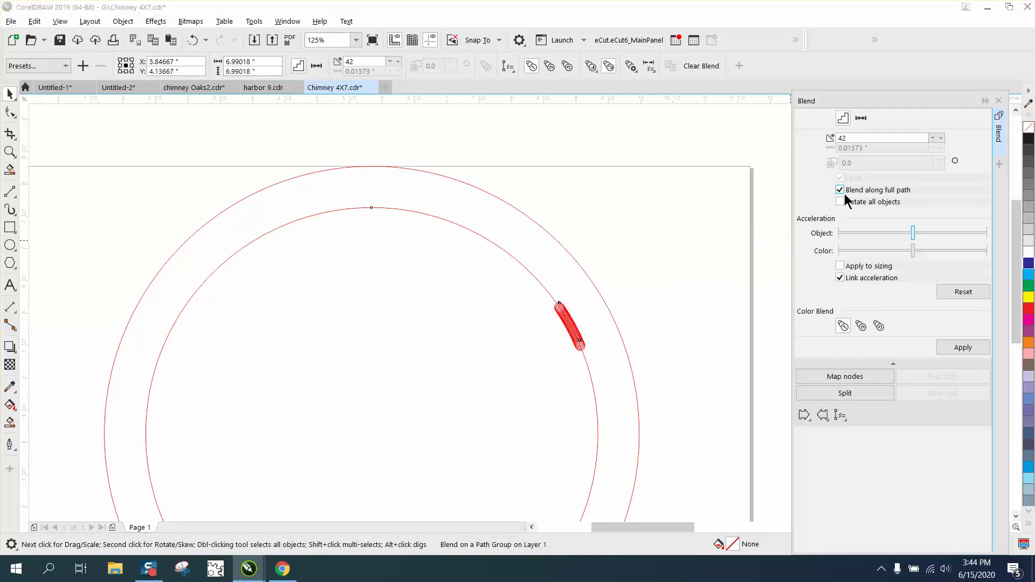
left_click(964, 347)
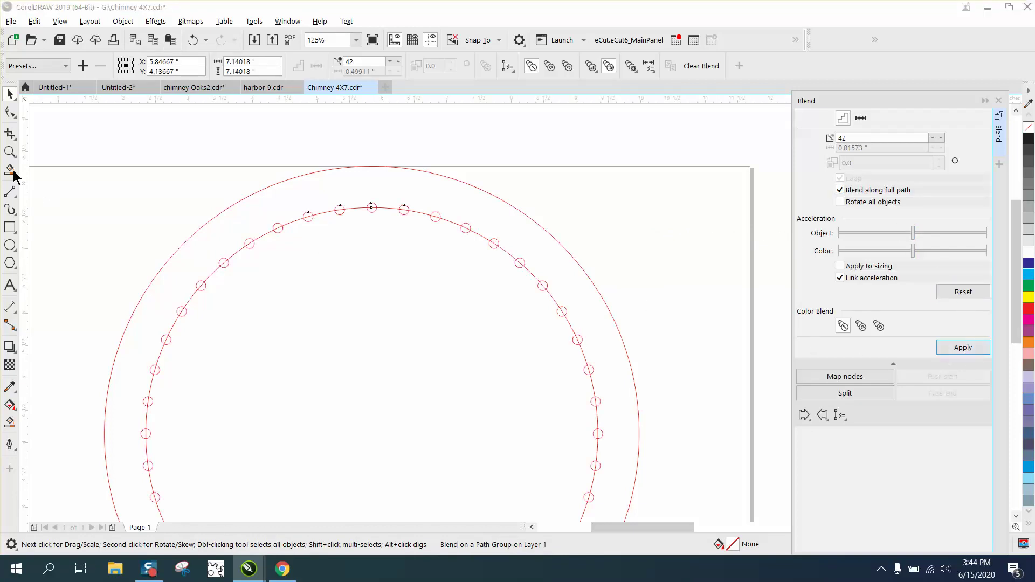
- Add parallel dimensions from the centre of the topmost small circle to the centres of its neighbours on both sides
left_click(10, 151)
left_click_drag(343, 203, 506, 260)
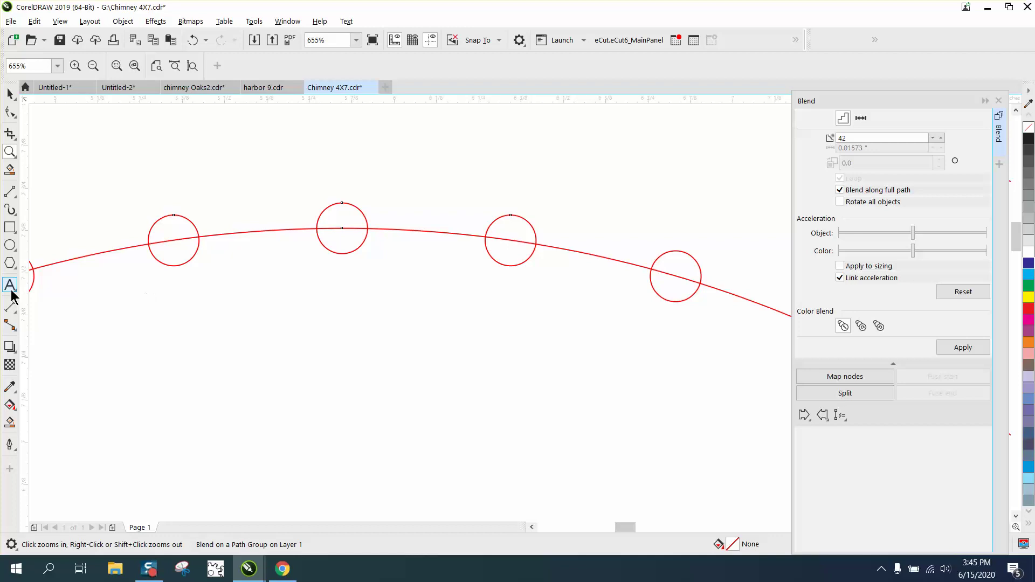
left_click(13, 308)
left_click(54, 307)
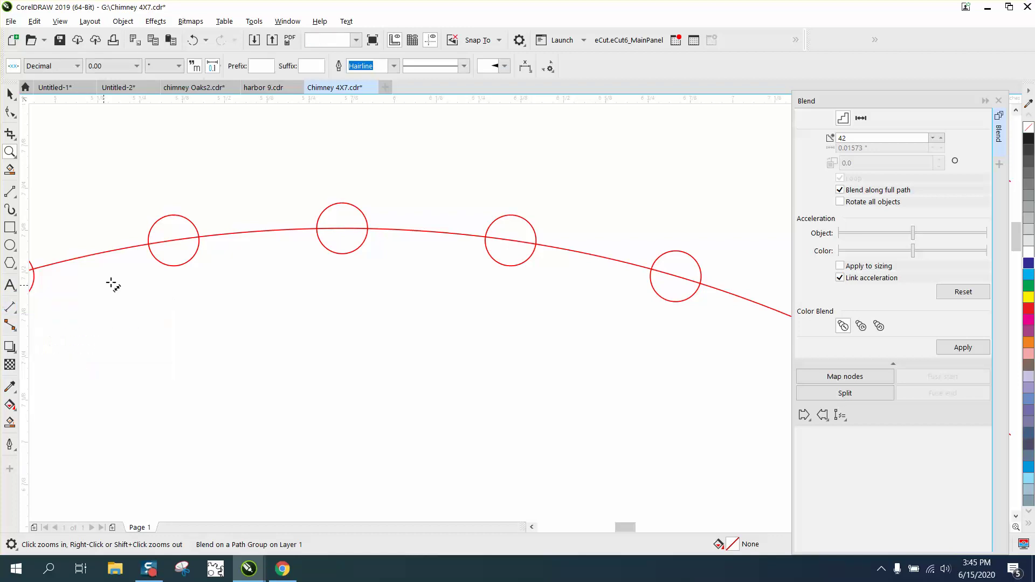
left_click_drag(342, 229, 510, 240)
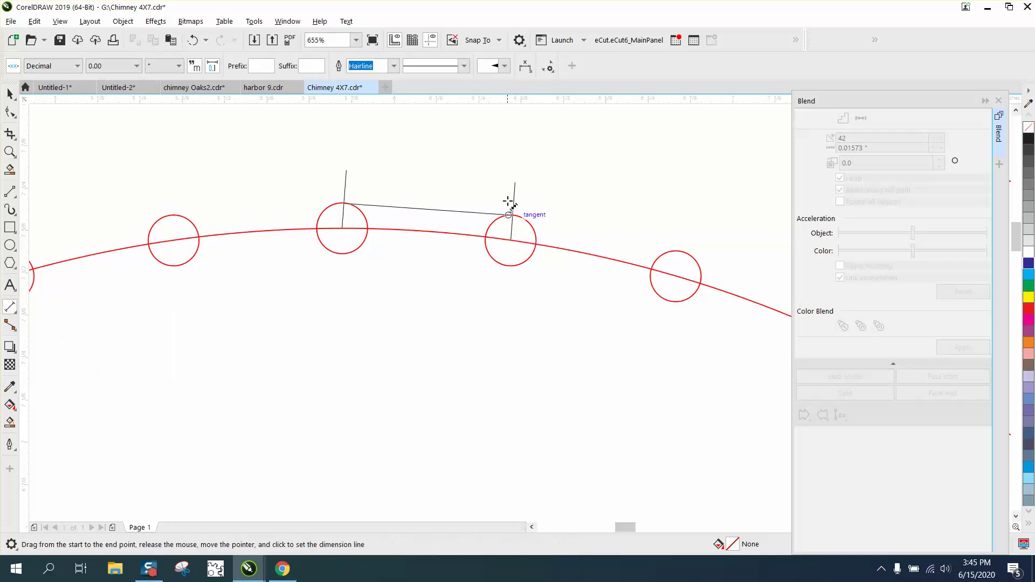
left_click(511, 188)
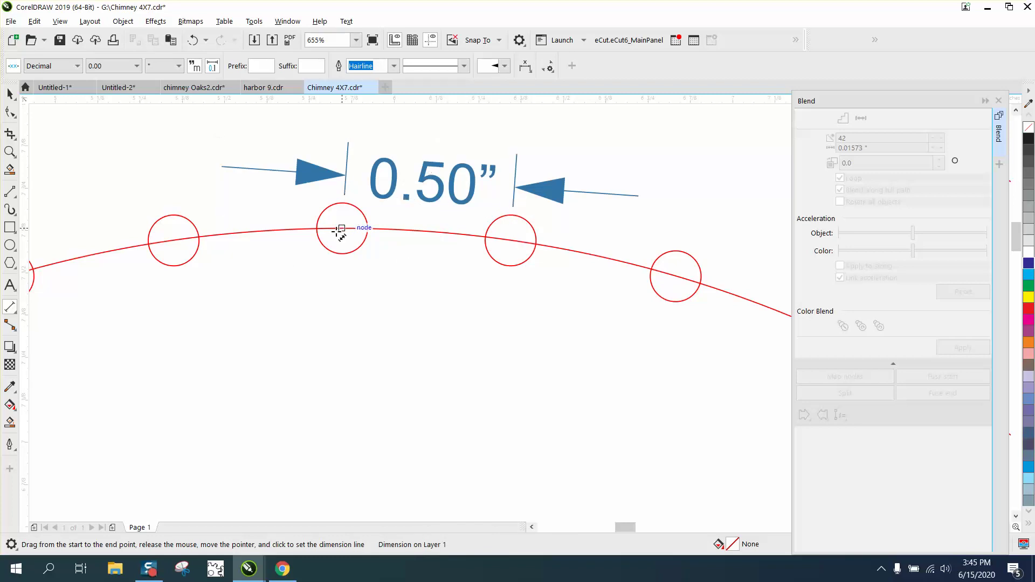
left_click_drag(341, 229, 173, 239)
left_click(178, 203)
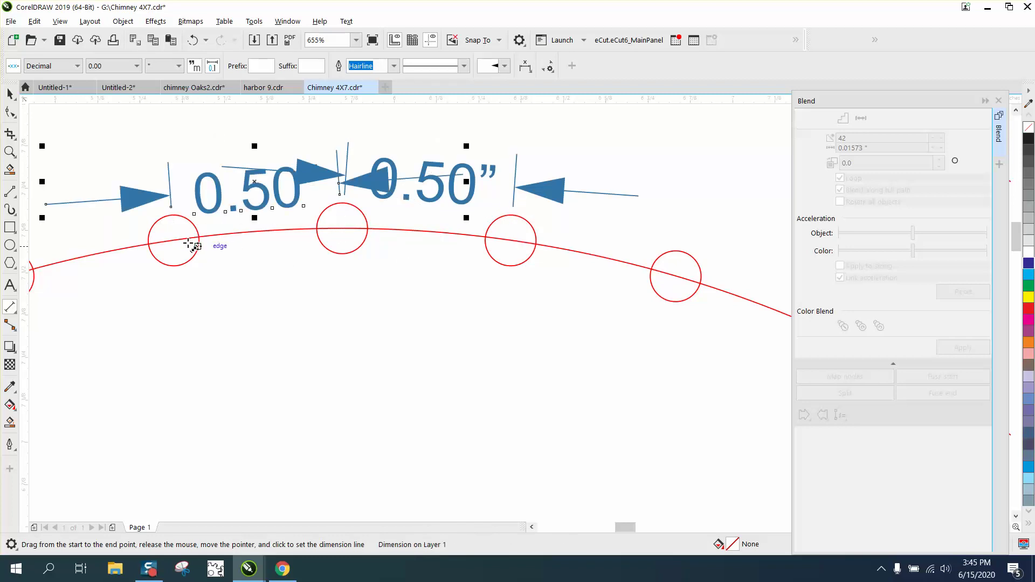
left_click(10, 95)
scroll(342, 331, "down", 3)
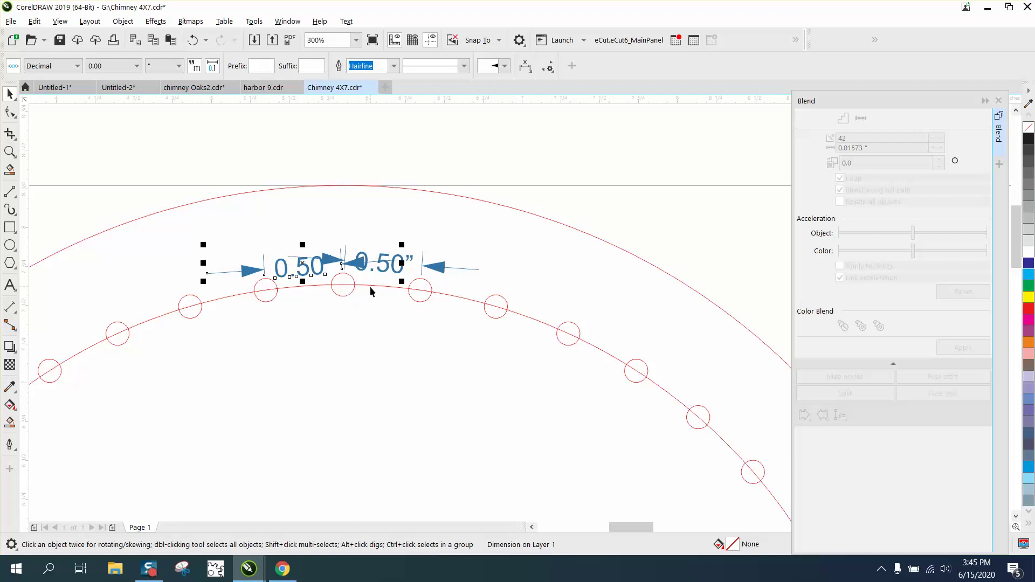
- Draw a wide ellipse about 8.25 by 2.31 inches above the page and shift it slightly down
scroll(412, 294, "down", 2)
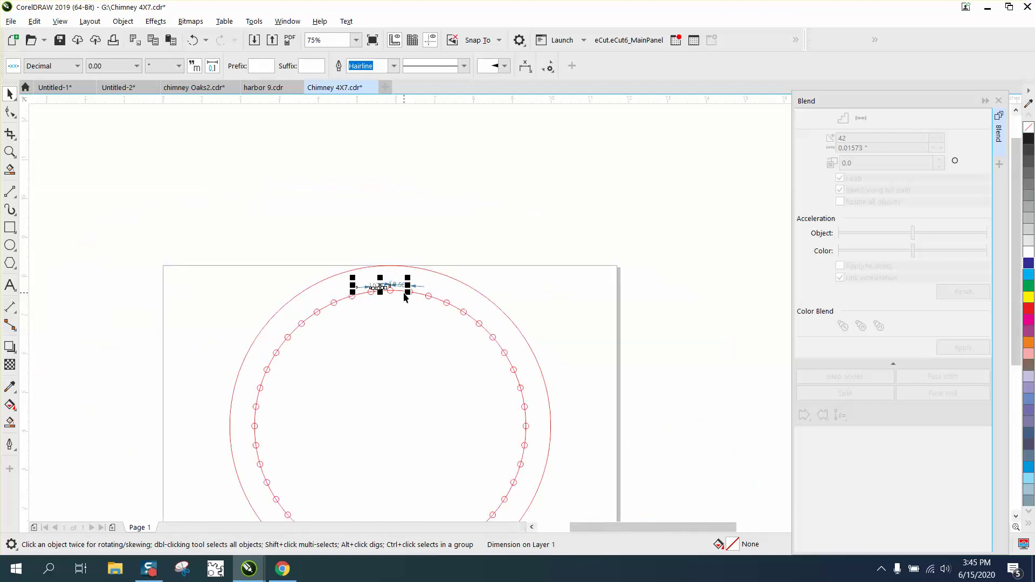
left_click(10, 227)
left_click(9, 245)
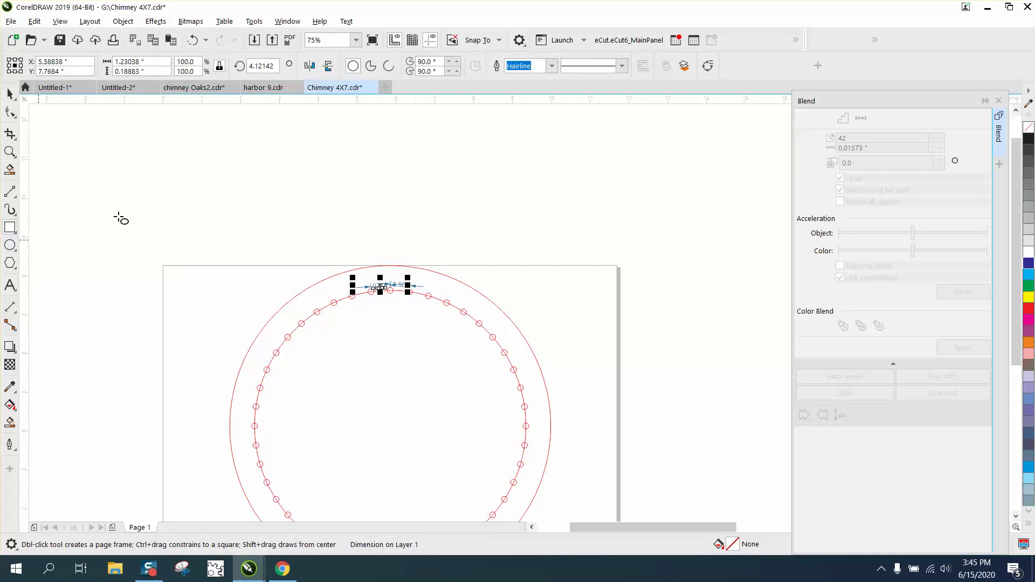
left_click_drag(313, 153, 271, 198)
left_click_drag(356, 152, 599, 162)
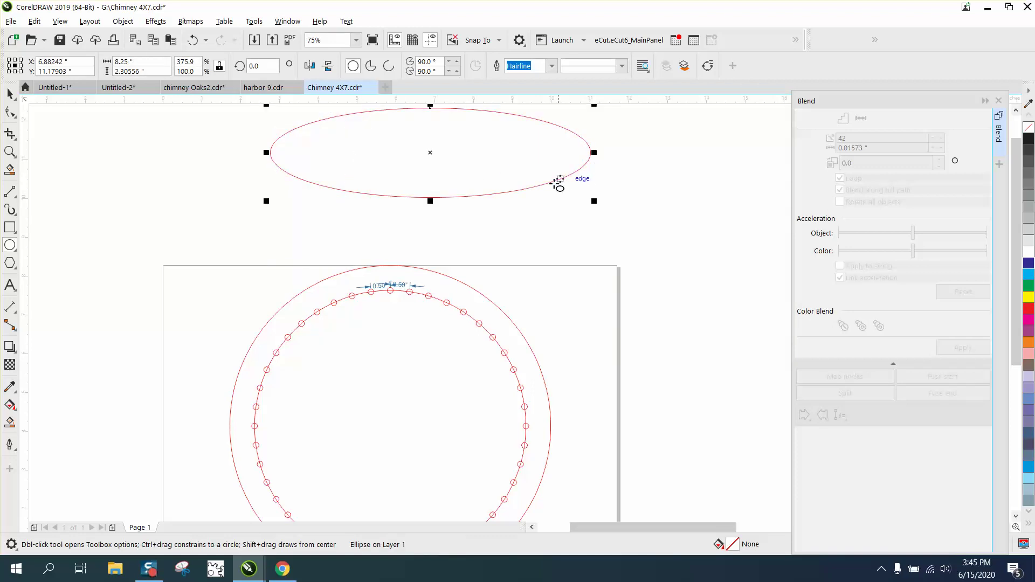
left_click_drag(430, 156, 427, 177)
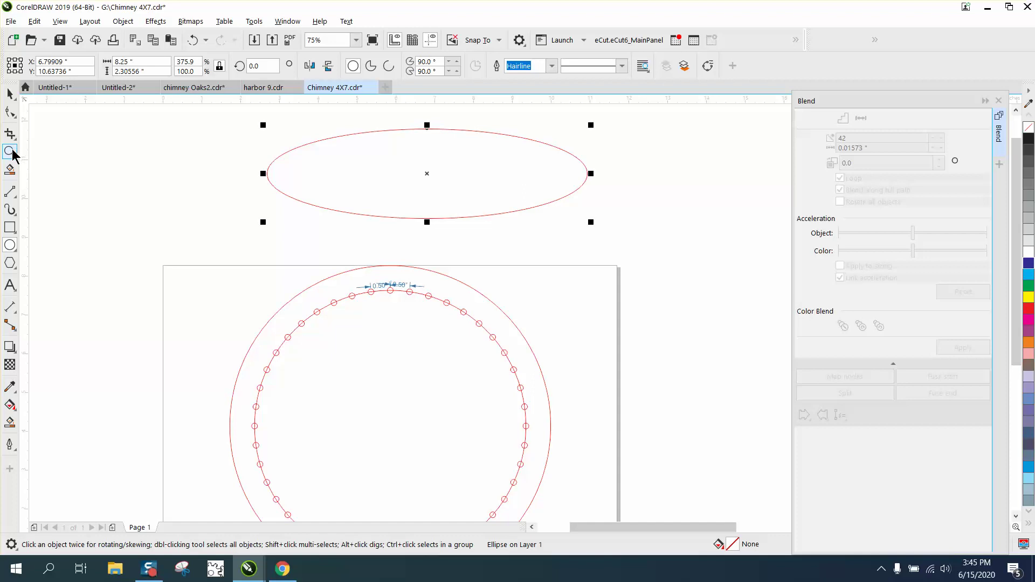
- Draw a vertical 2-point line about 2.62 inches long across the left part of the ellipse
left_click(12, 194)
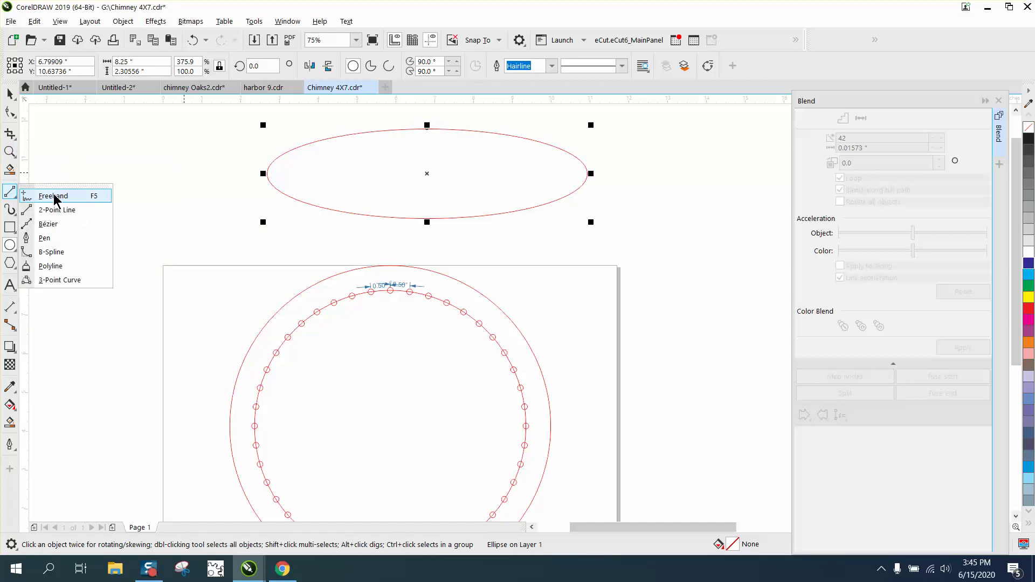
left_click(58, 211)
left_click_drag(308, 123, 308, 223)
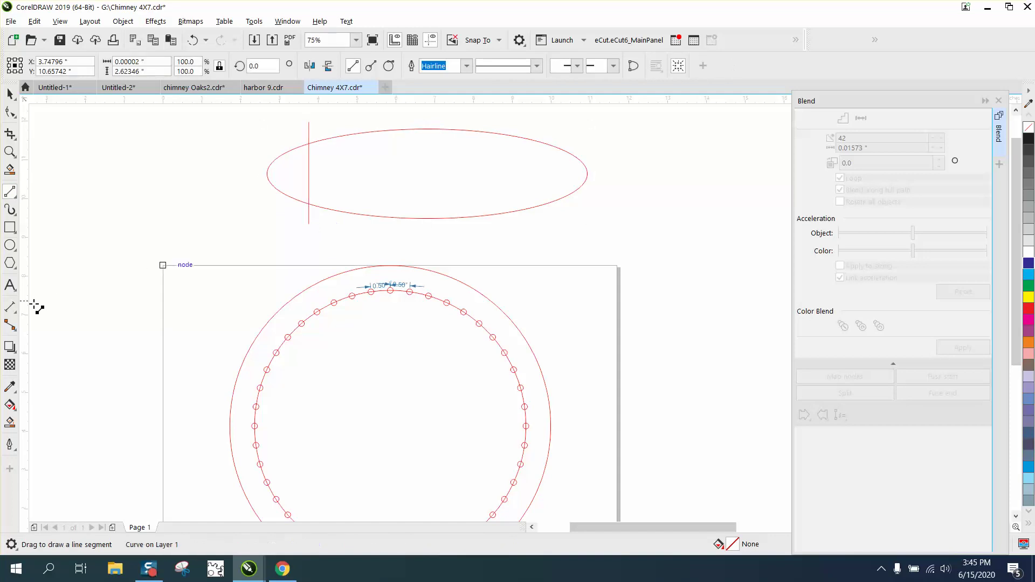
- Smart-fill the ellipse region right of the line, move the new shape aside, and give it no fill with a red outline
left_click(10, 422)
left_click(358, 191)
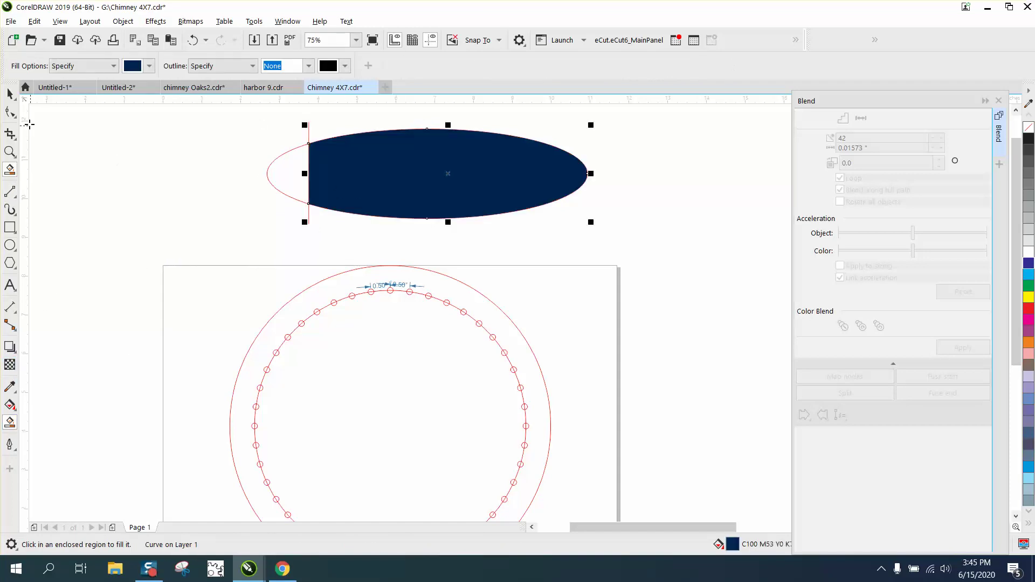
left_click(10, 94)
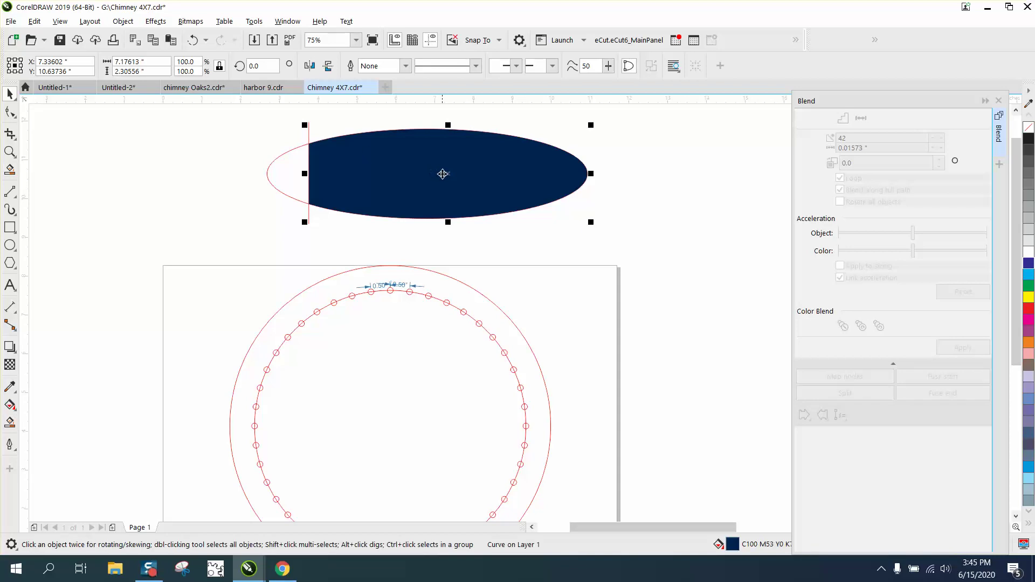
left_click_drag(442, 173, 158, 232)
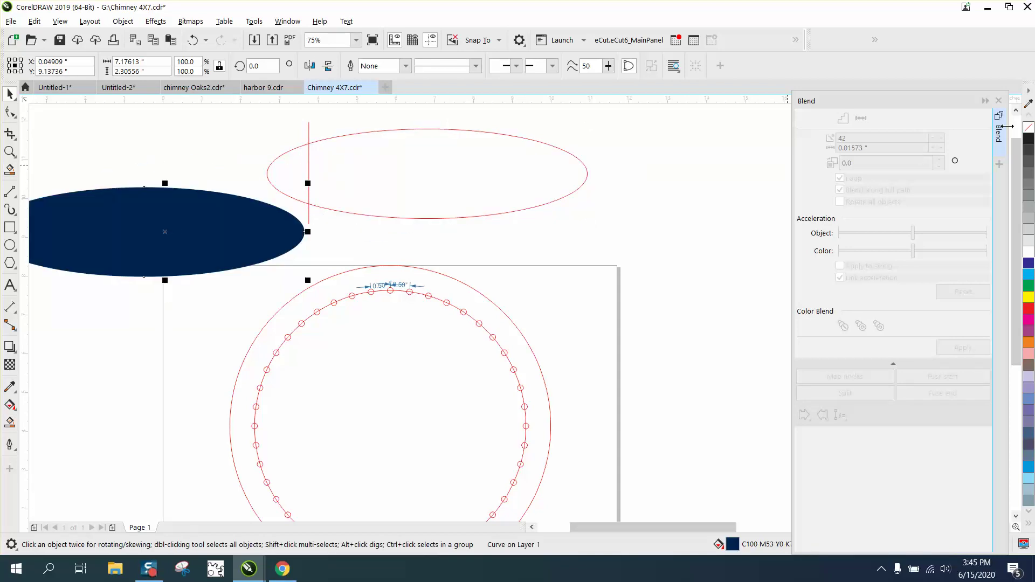
left_click(1029, 127)
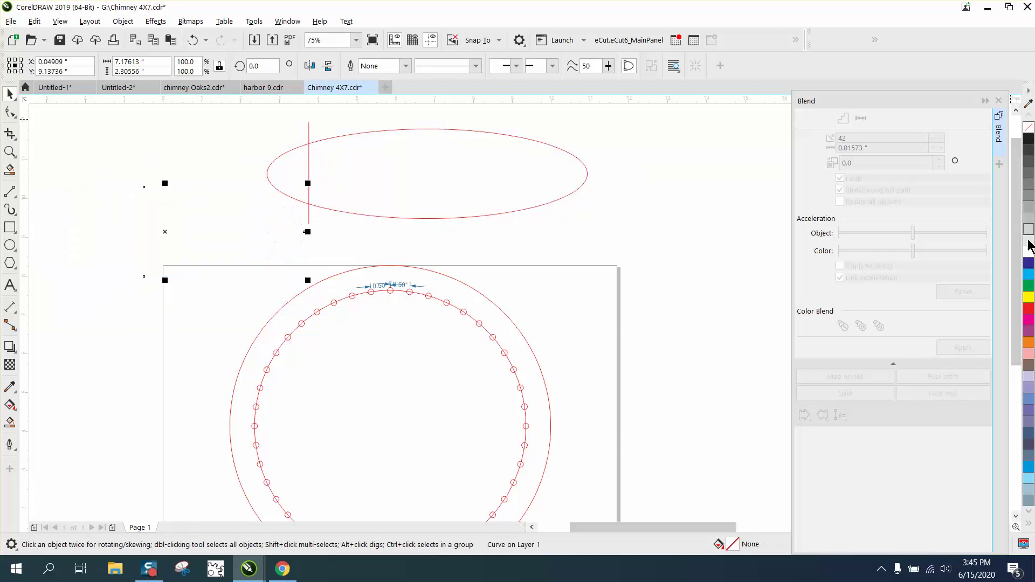
right_click(1029, 308)
- Delete the original ellipse and the cutting line, and place the truncated ellipse above the page
scroll(444, 182, "down", 1)
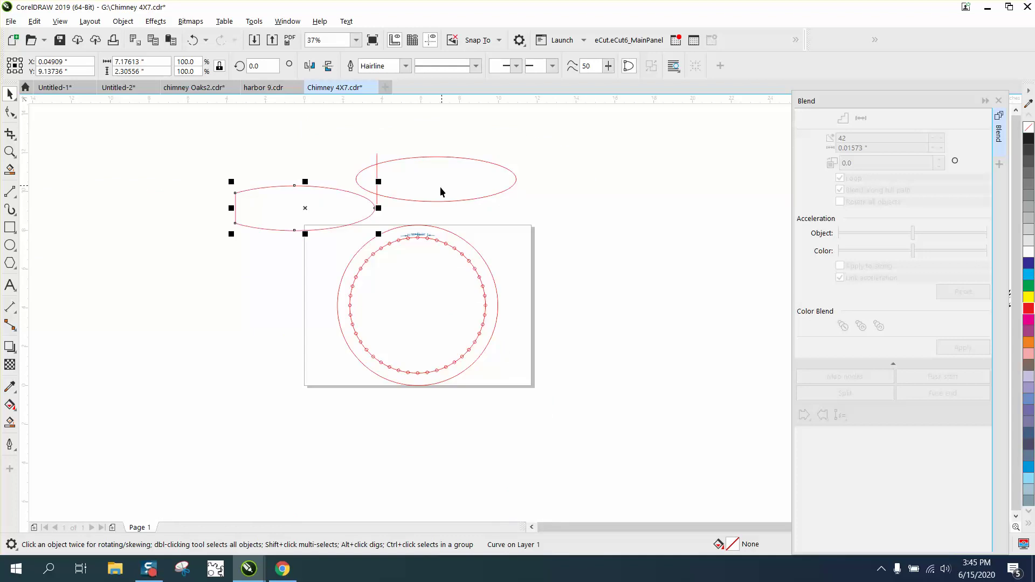
left_click_drag(303, 208, 238, 249)
left_click_drag(340, 135, 590, 219)
key("Delete")
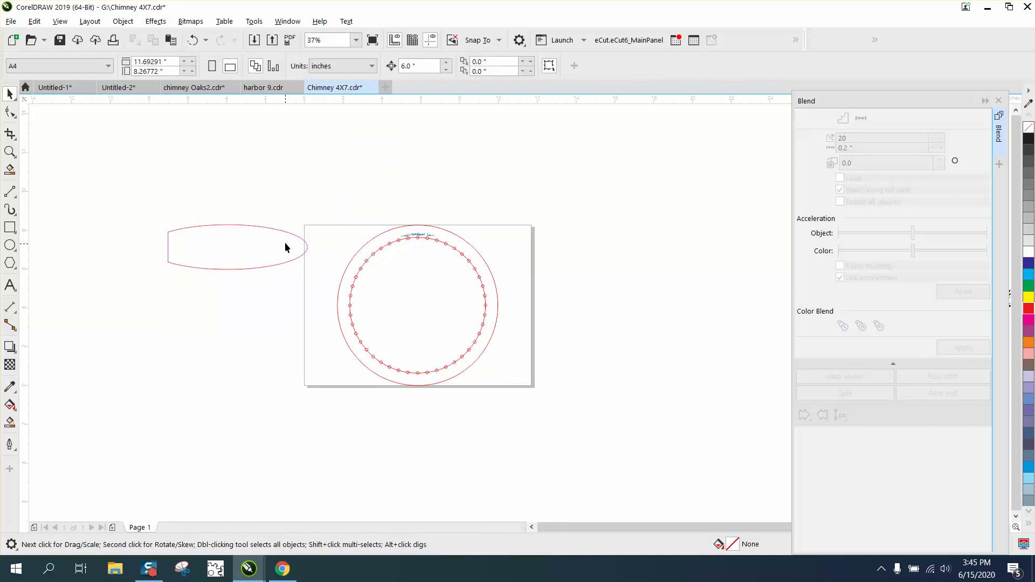
left_click_drag(288, 231, 548, 157)
left_click_drag(257, 225, 464, 153)
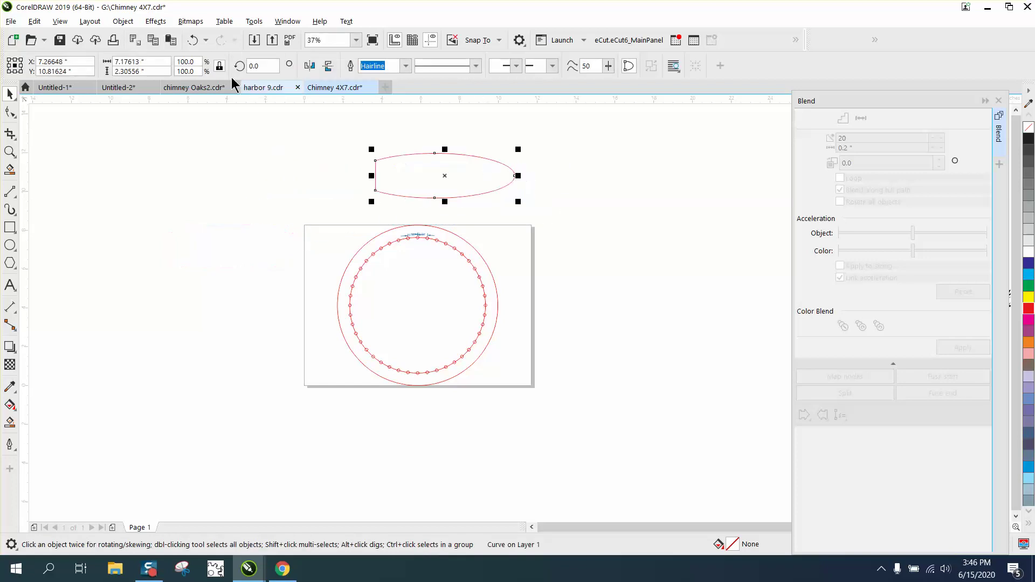
- Close the Blend settings and display the curve properties of the truncated ellipse to read its length
left_click(124, 22)
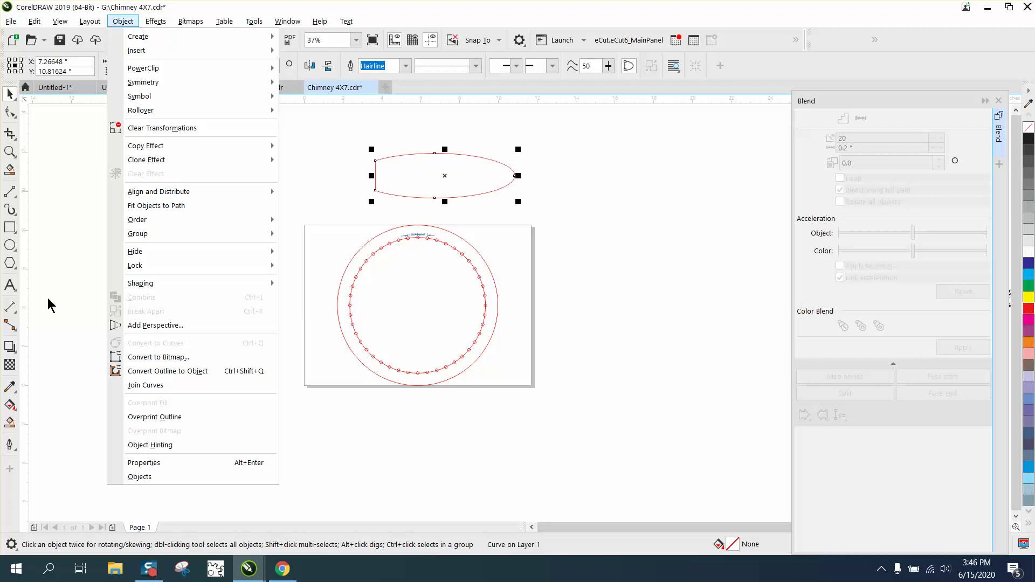
left_click(410, 179)
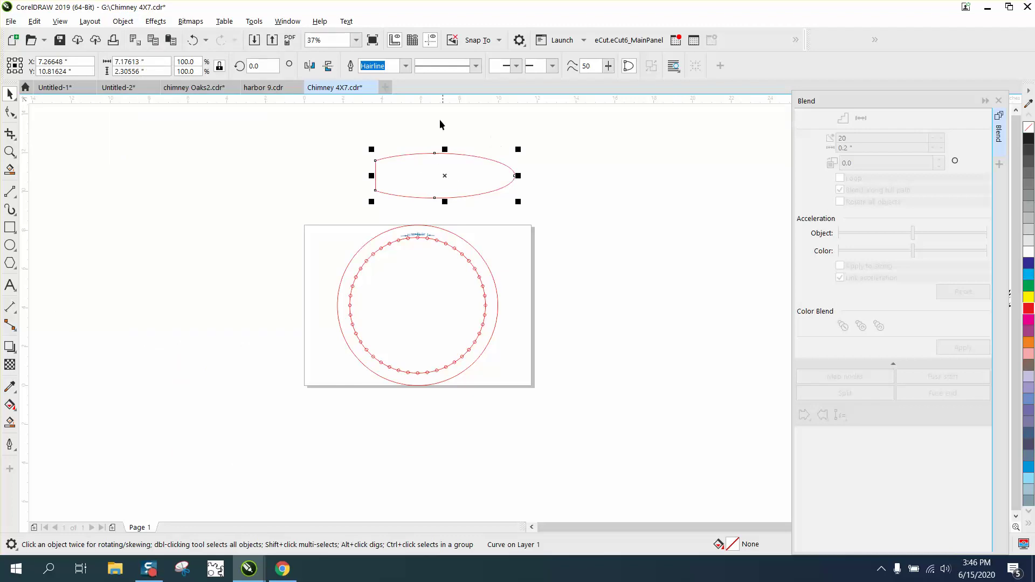
left_click(160, 26)
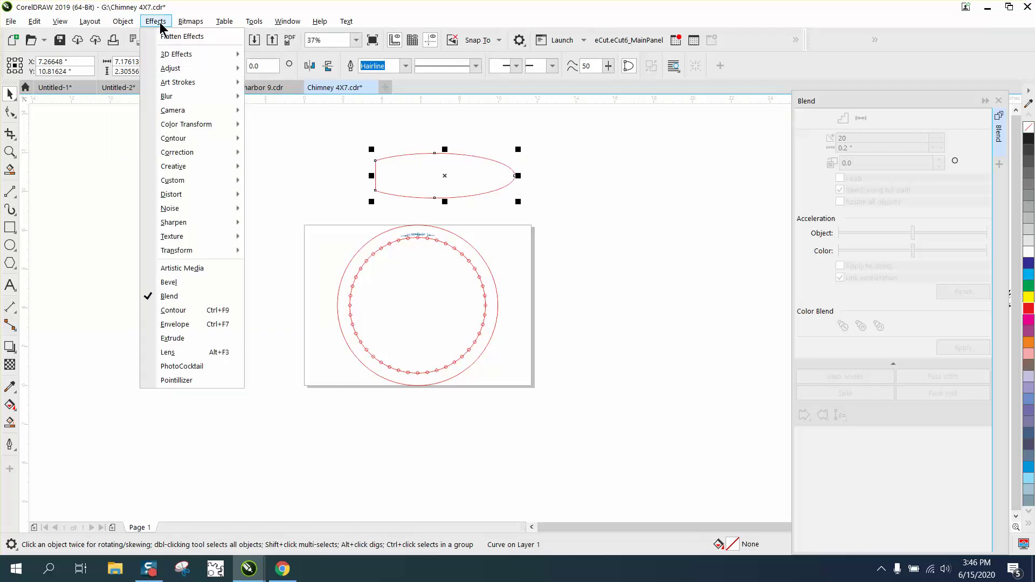
mouse_move(283, 26)
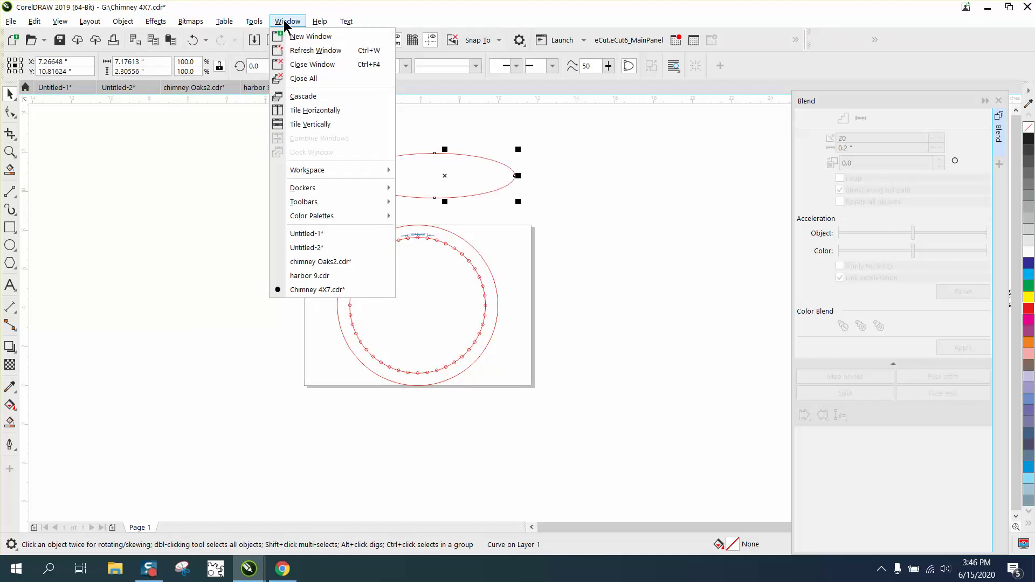
mouse_move(317, 190)
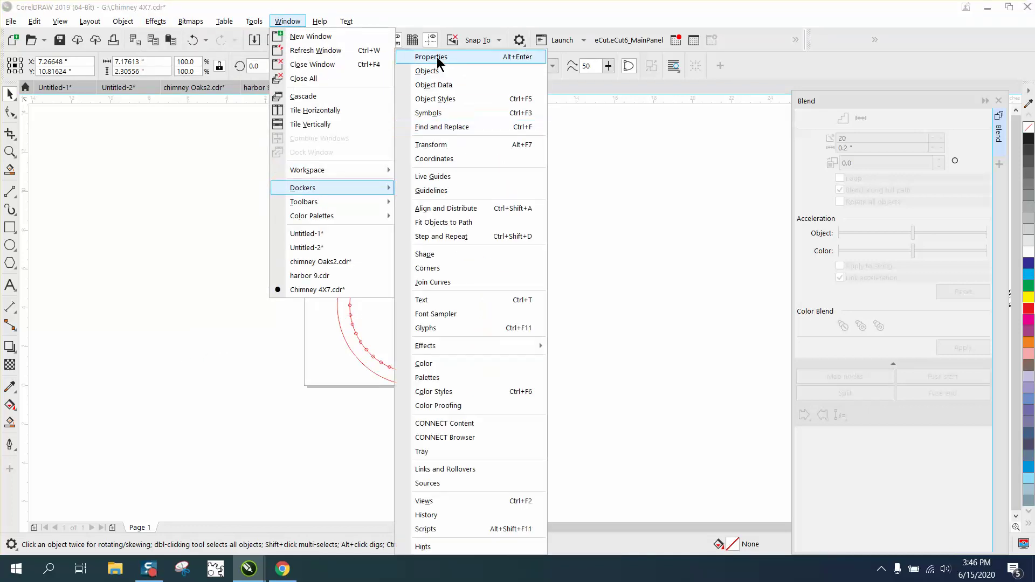
left_click(476, 61)
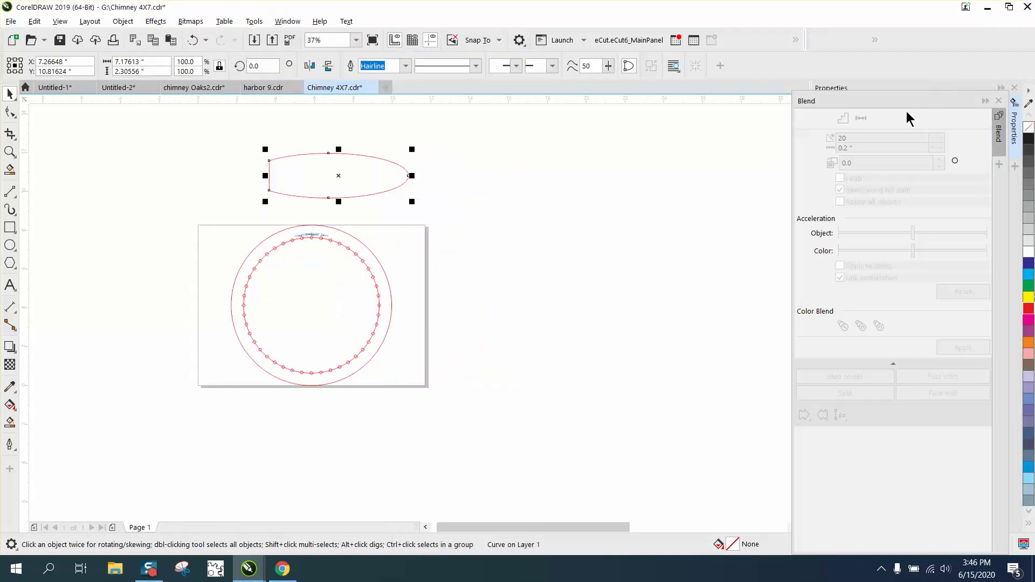
left_click(998, 101)
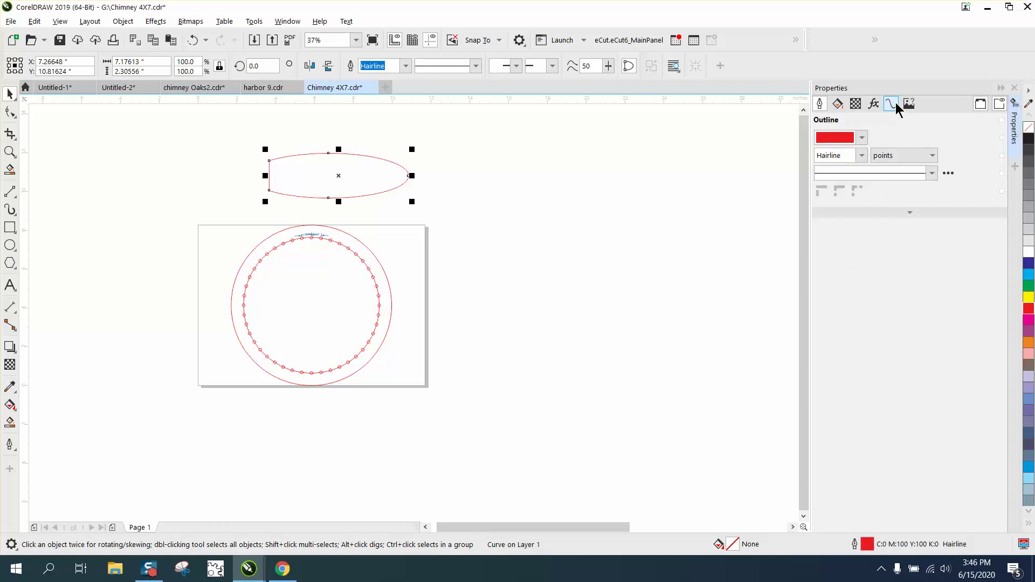
left_click(896, 106)
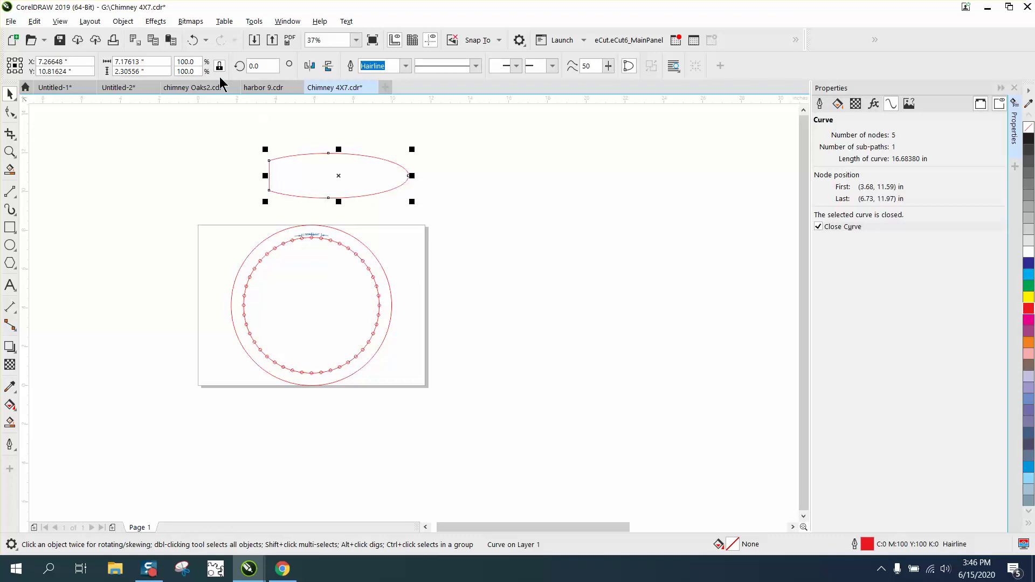
- Scale the truncated ellipse proportionally to 101 and finally 105 percent, and move it clear of the page on the right
left_click(199, 62)
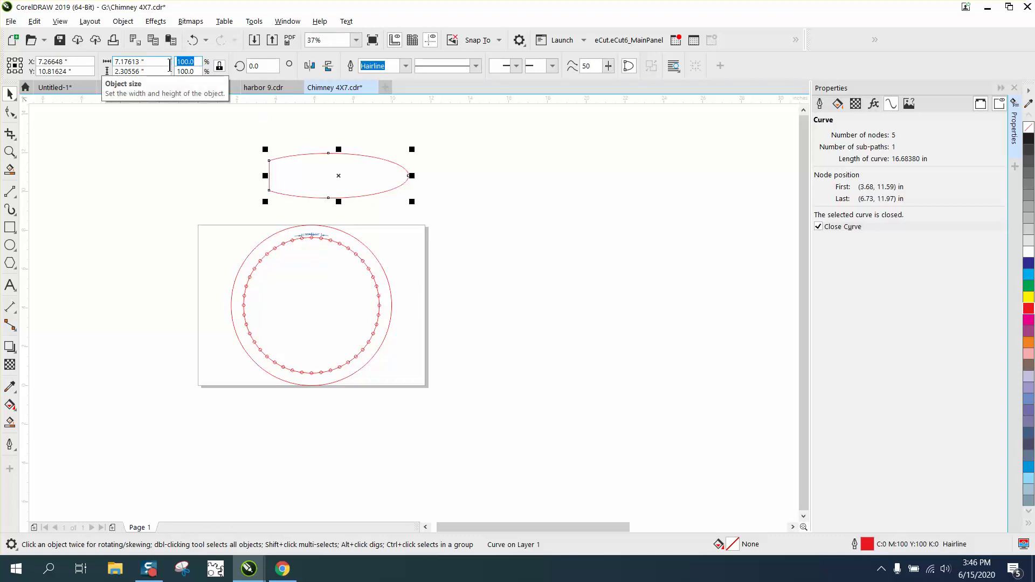
type("101")
key("Return")
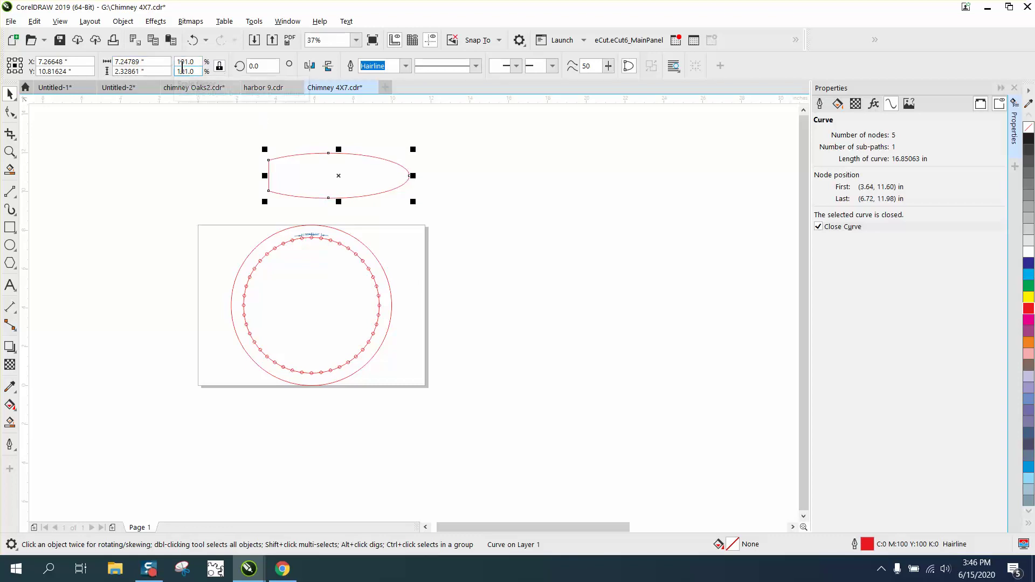
double_click(196, 69)
type("105")
key("Return")
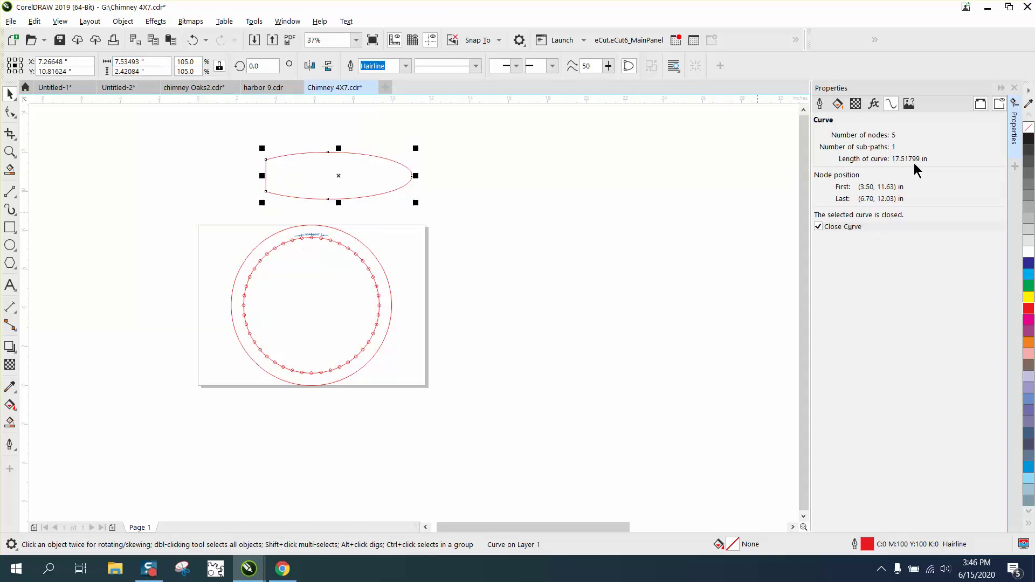
left_click_drag(322, 175, 608, 186)
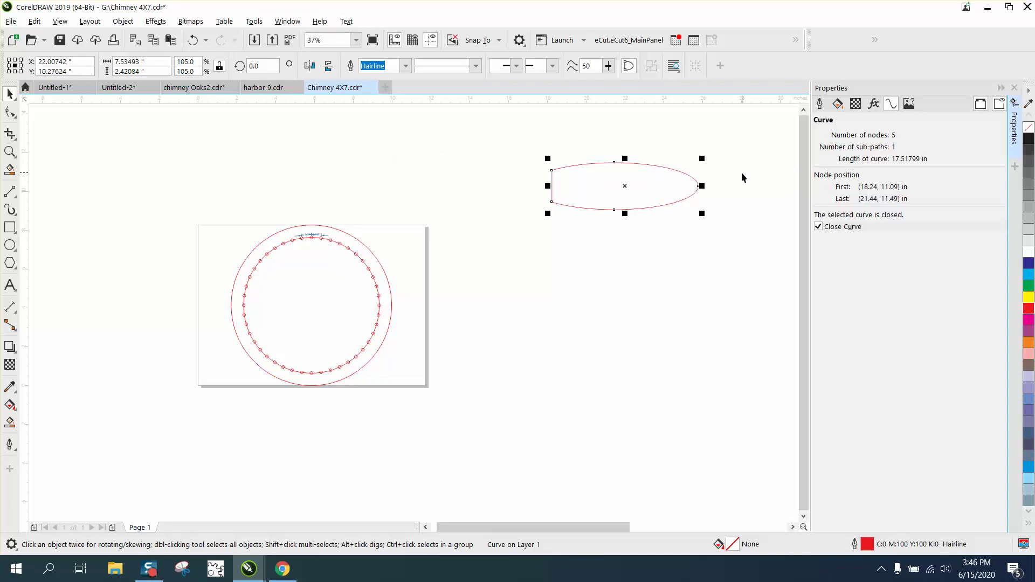
left_click(1014, 87)
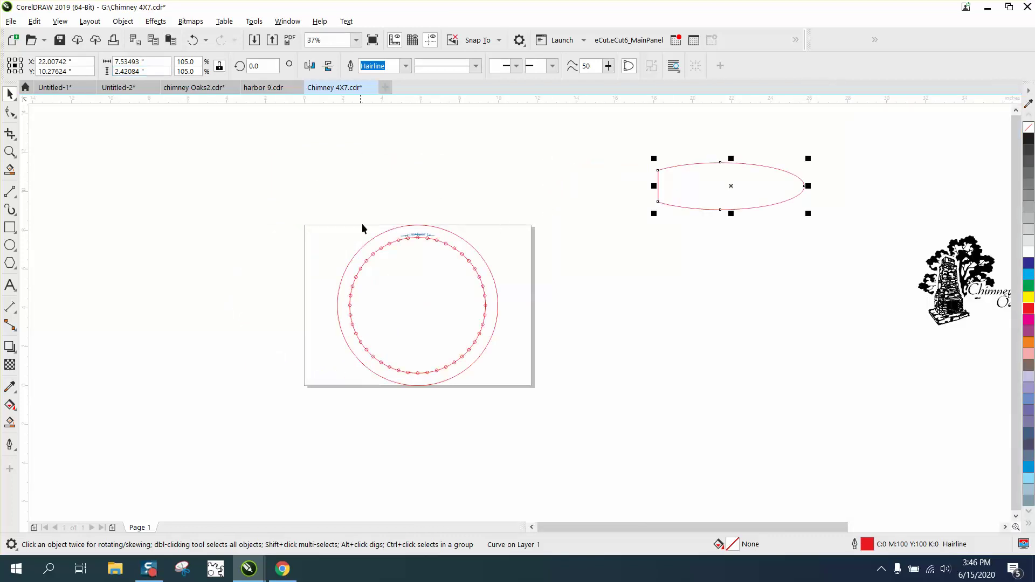
- Break the 42-step blend apart and move the resulting group of small circles off the inner circle, right of the page
left_click(423, 237)
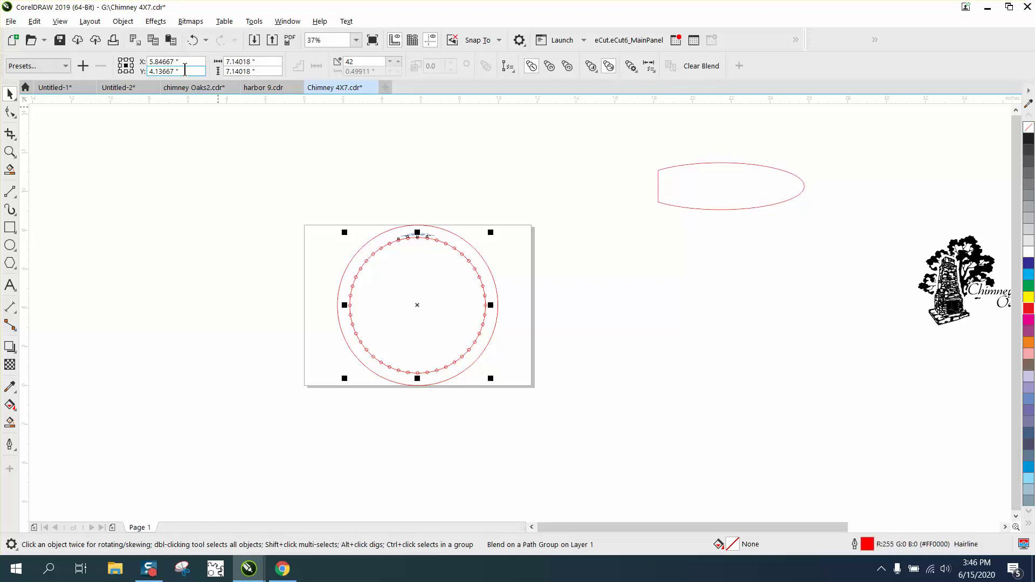
left_click(130, 25)
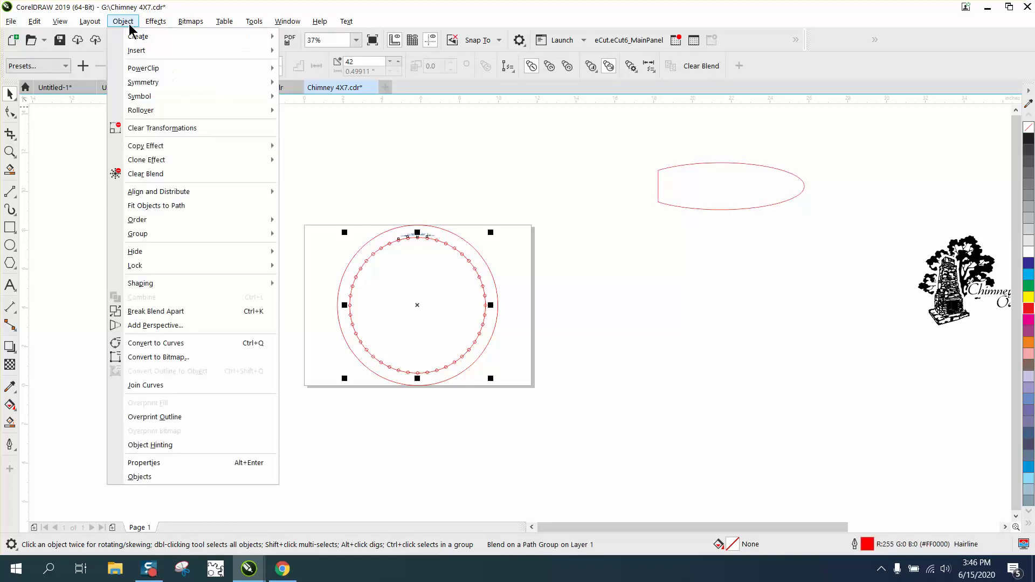
left_click(182, 310)
left_click(439, 246)
left_click_drag(444, 242, 637, 268)
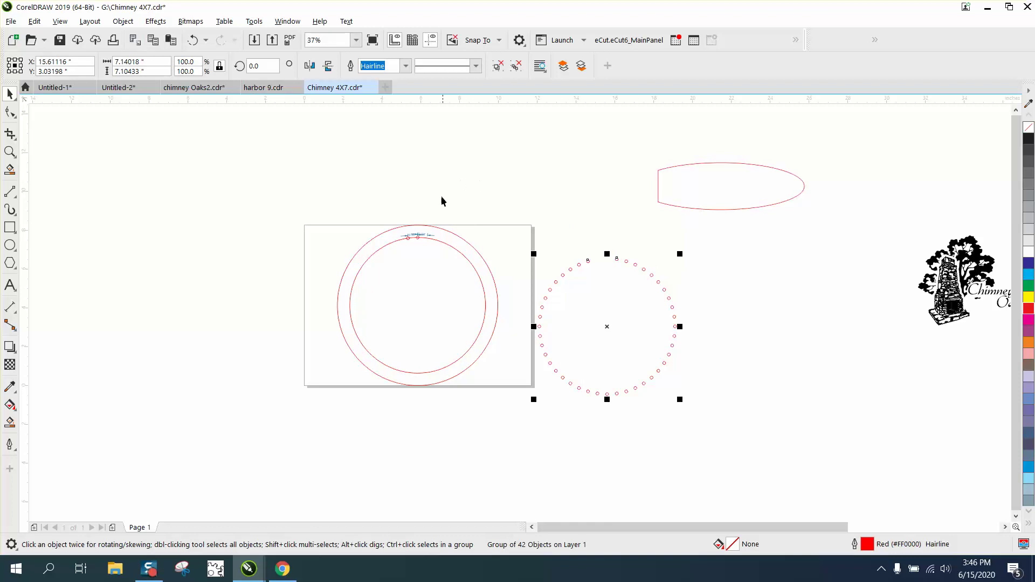
- Move the two original small circles side by side above the page and align their centers horizontally
key("Tab")
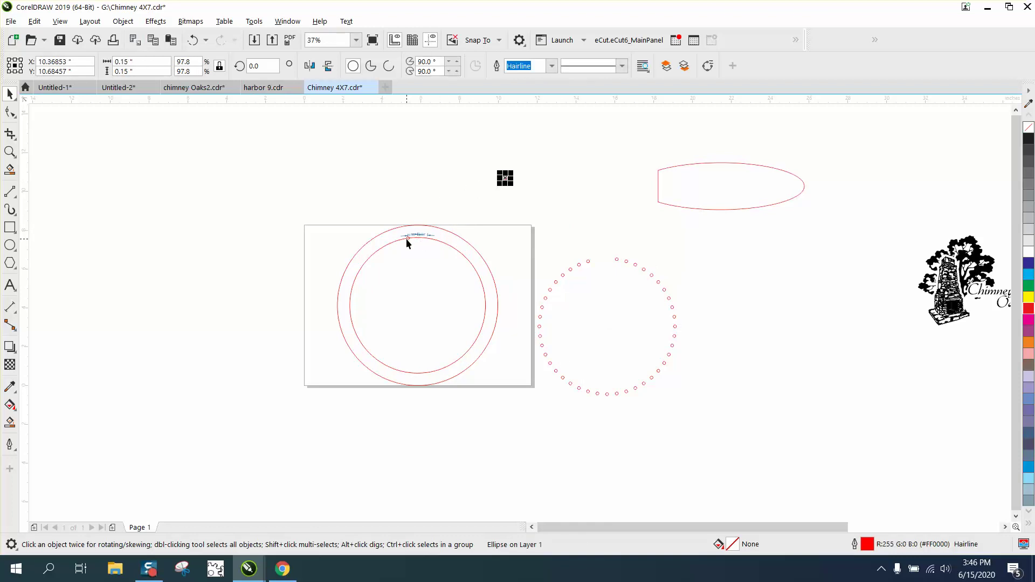
left_click_drag(506, 183, 553, 200)
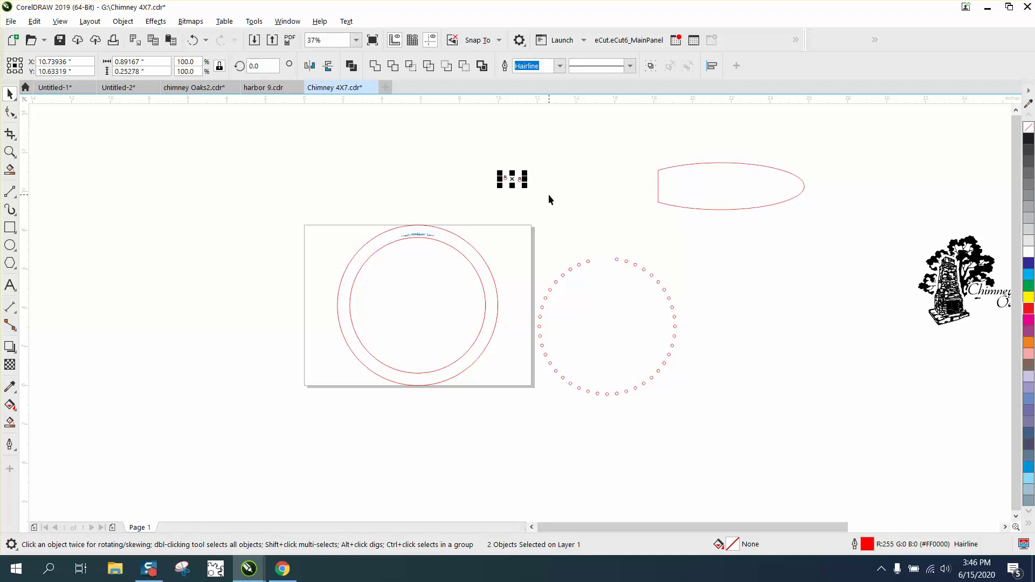
left_click(549, 197)
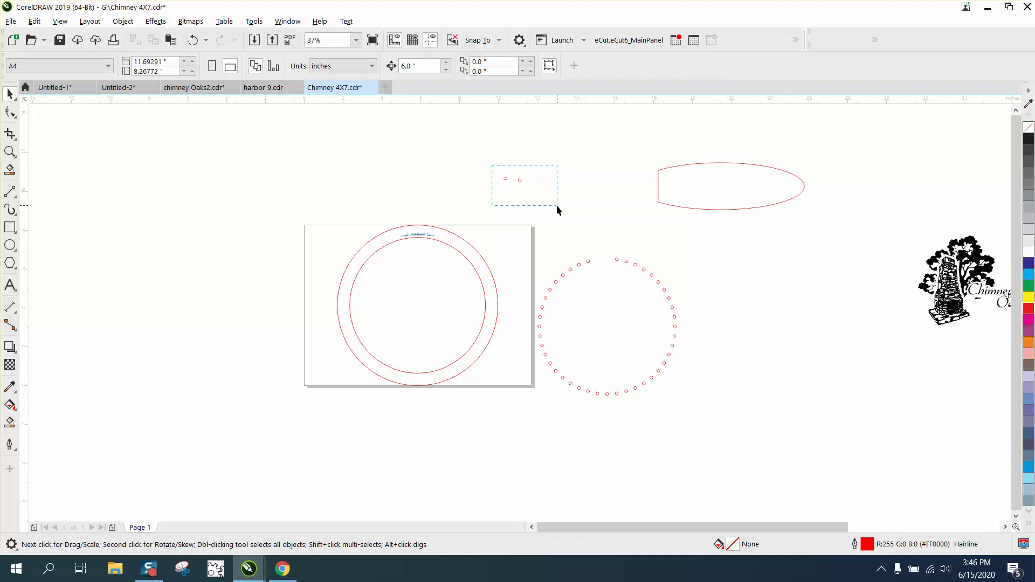
left_click_drag(557, 206, 560, 204)
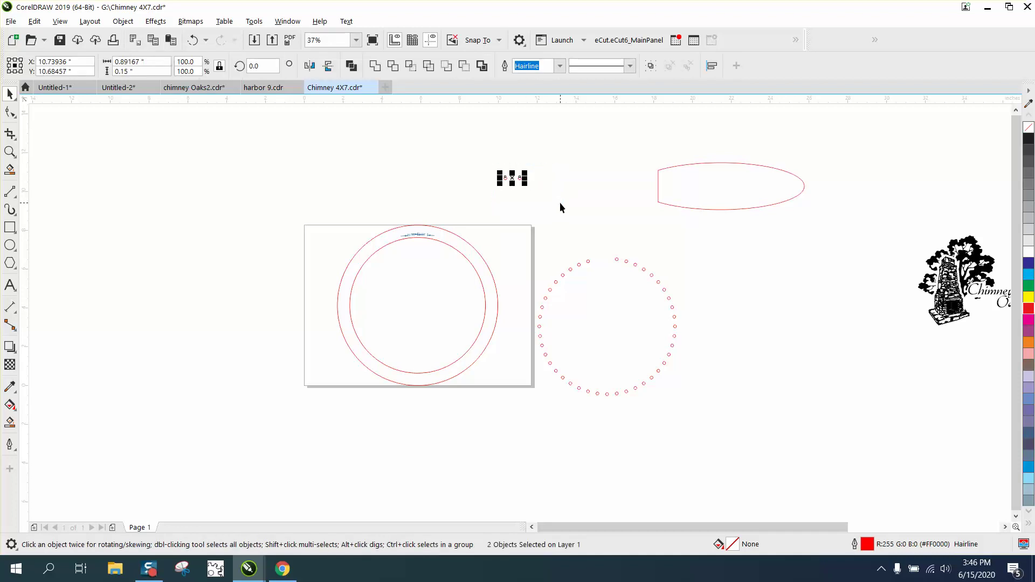
- Open the Blend settings for the two small circles and divide 17.5 by 0.5 in the calculator
left_click(154, 22)
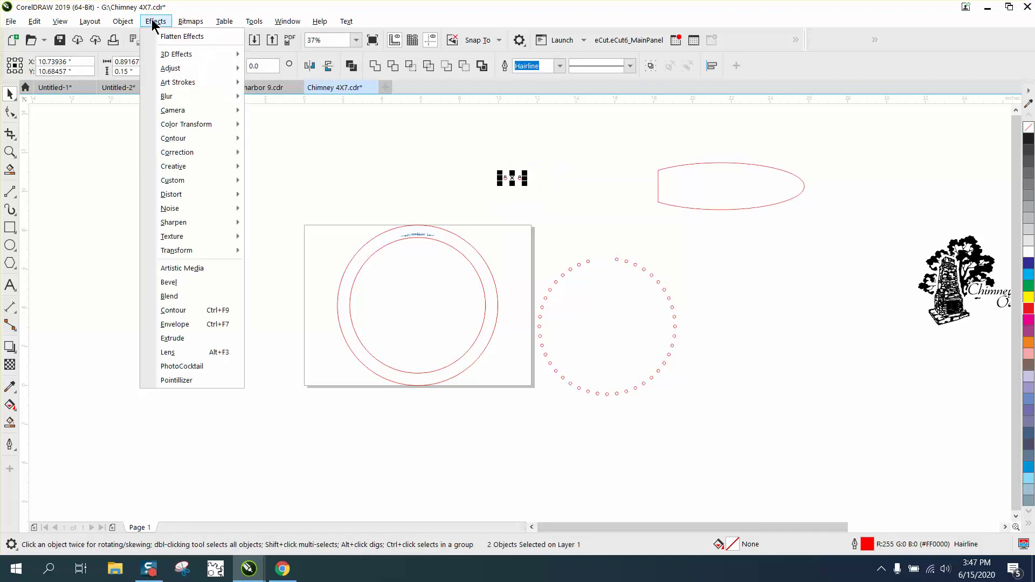
left_click(177, 297)
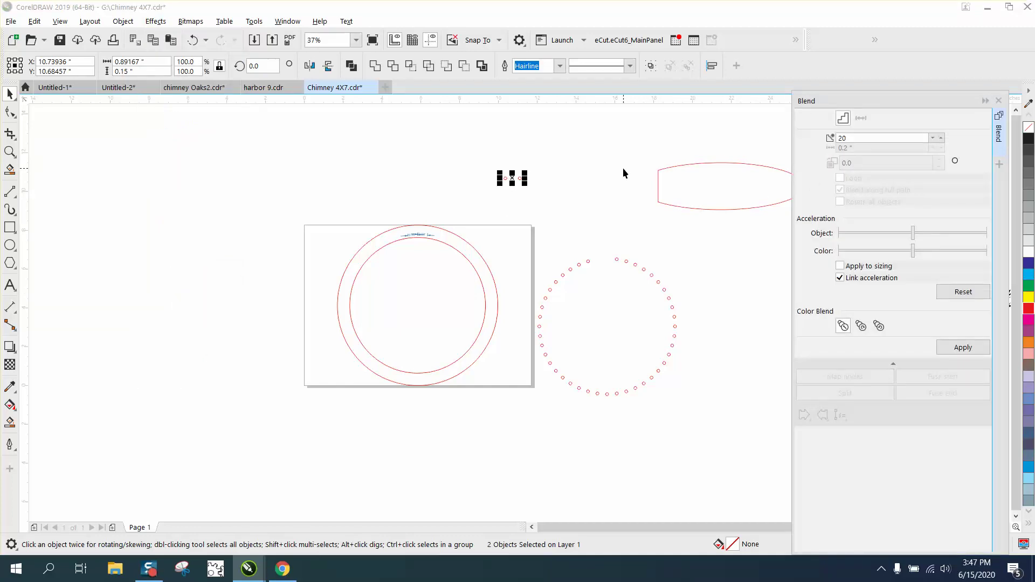
key("XF86Calculator")
type("17")
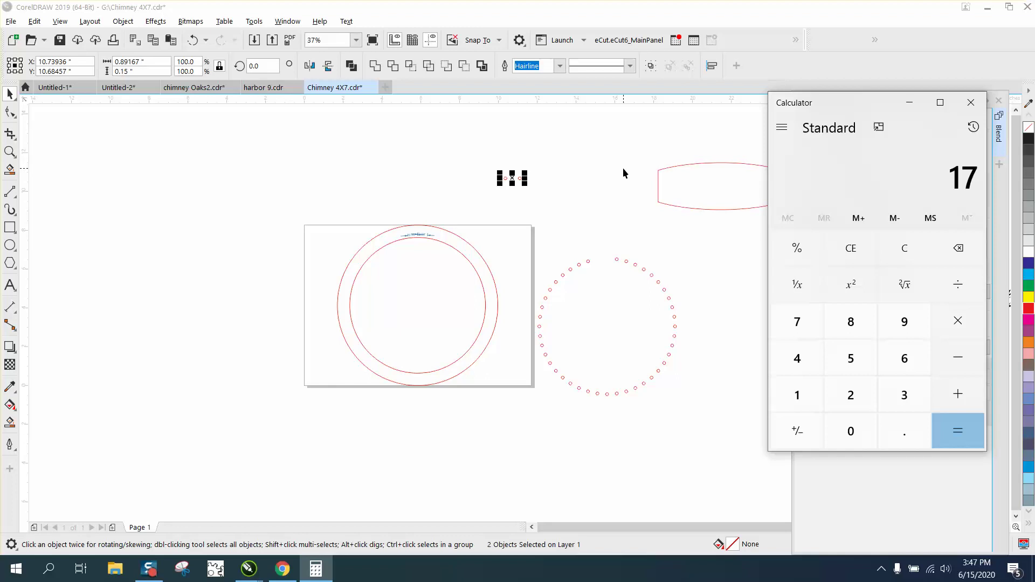
type(".5")
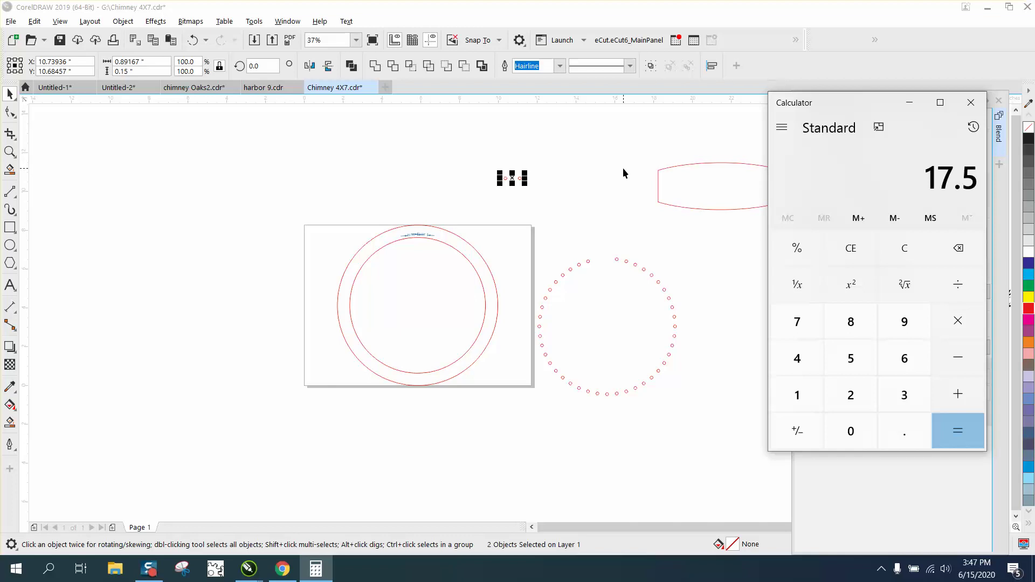
key("slash")
type(".5")
key("Return")
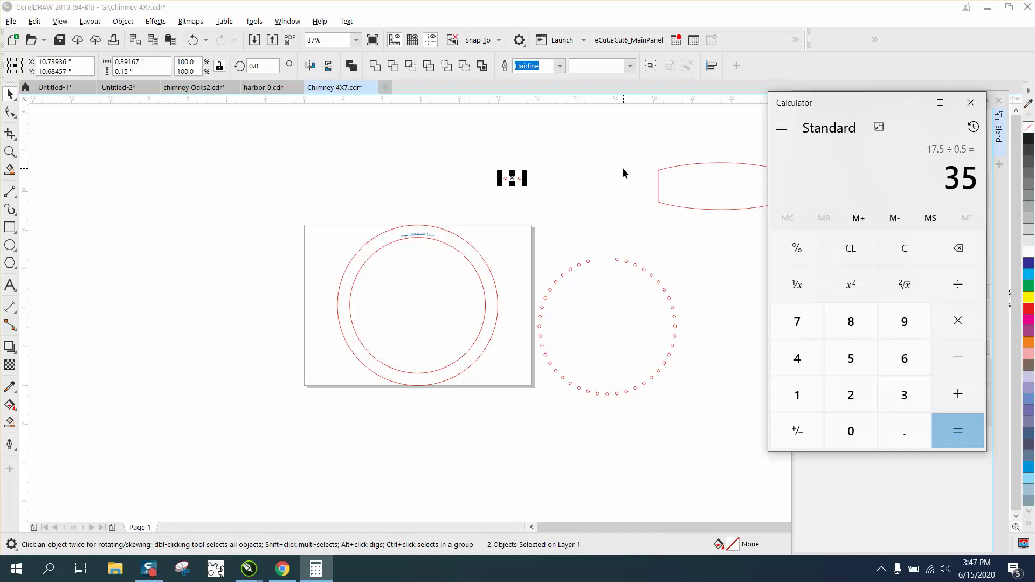
left_click(970, 103)
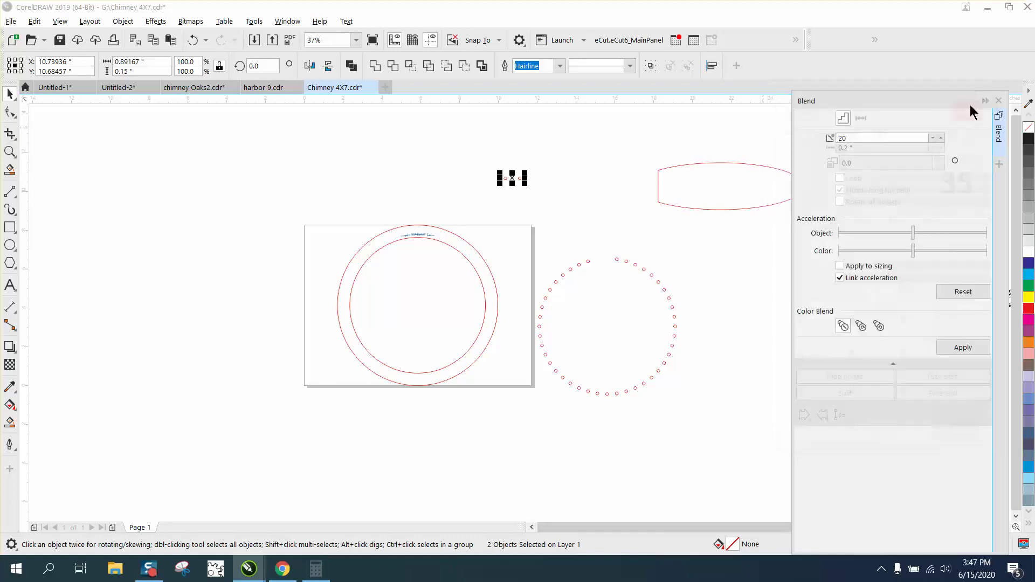
- Blend the two small circles above the page with 33 steps
left_click(846, 137)
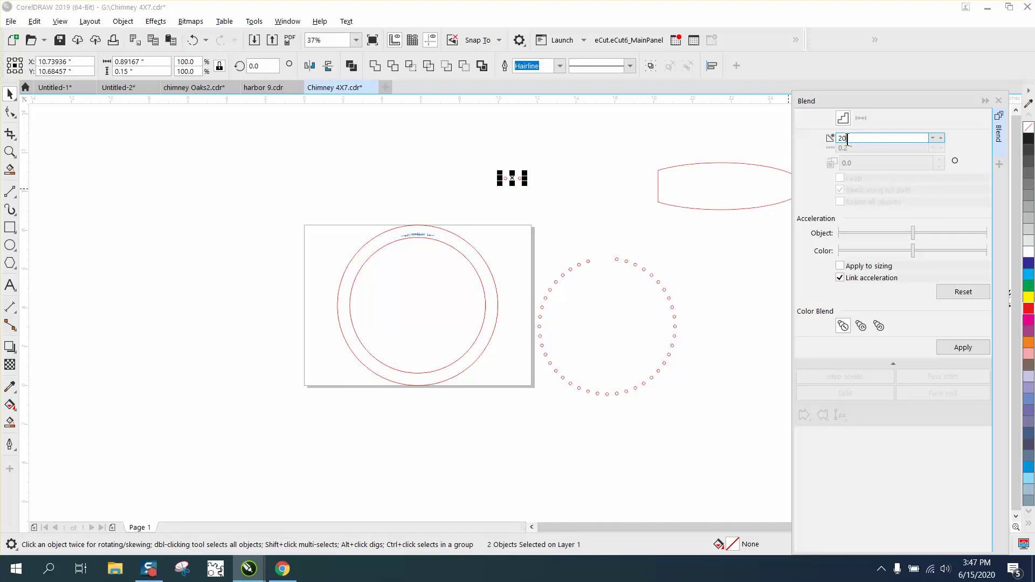
double_click(845, 138)
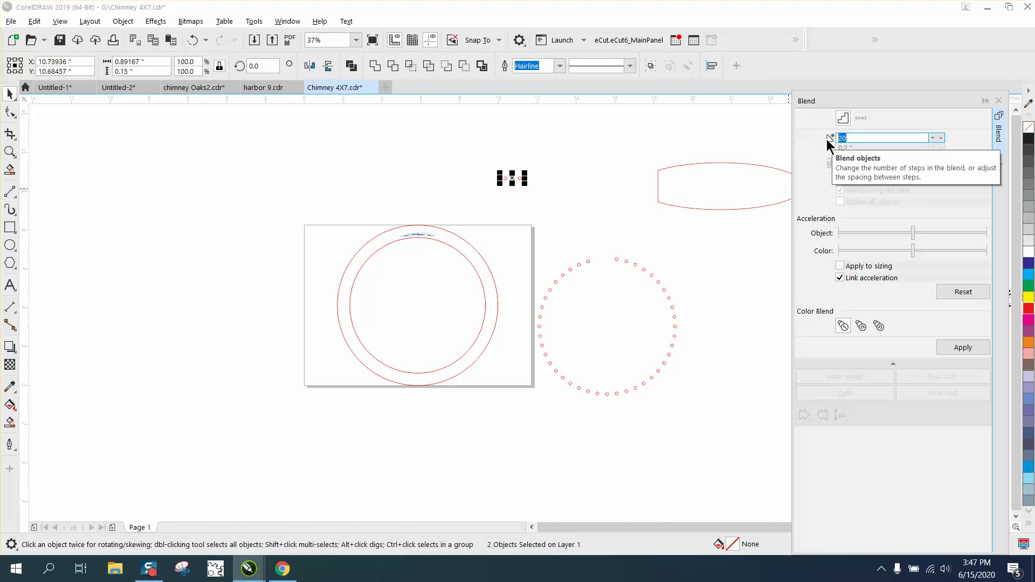
type("33")
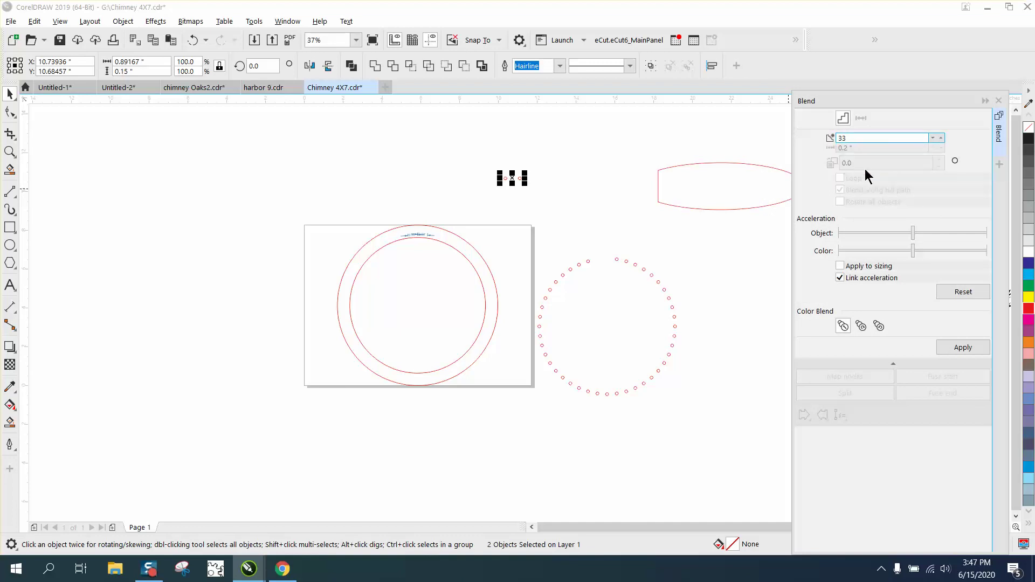
left_click(964, 349)
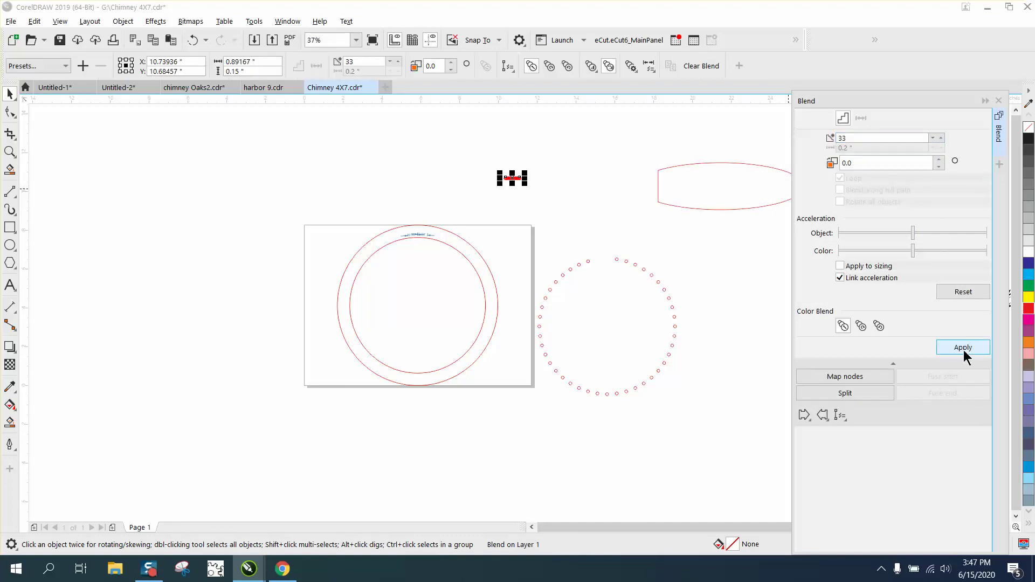
- Assign the truncated ellipse as the blend's new path and distribute the circles along the full path
left_click(840, 416)
left_click(863, 432)
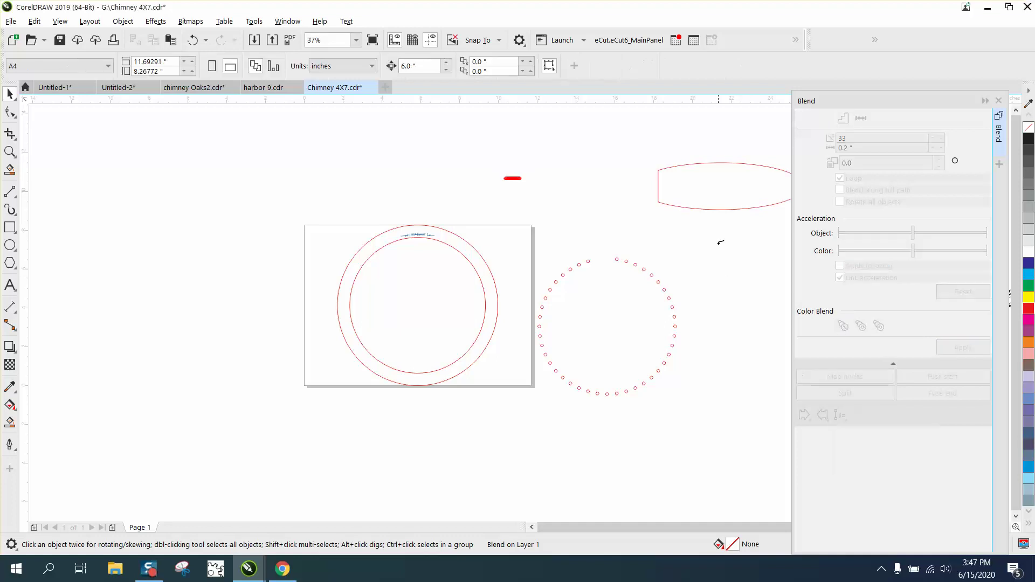
left_click(721, 209)
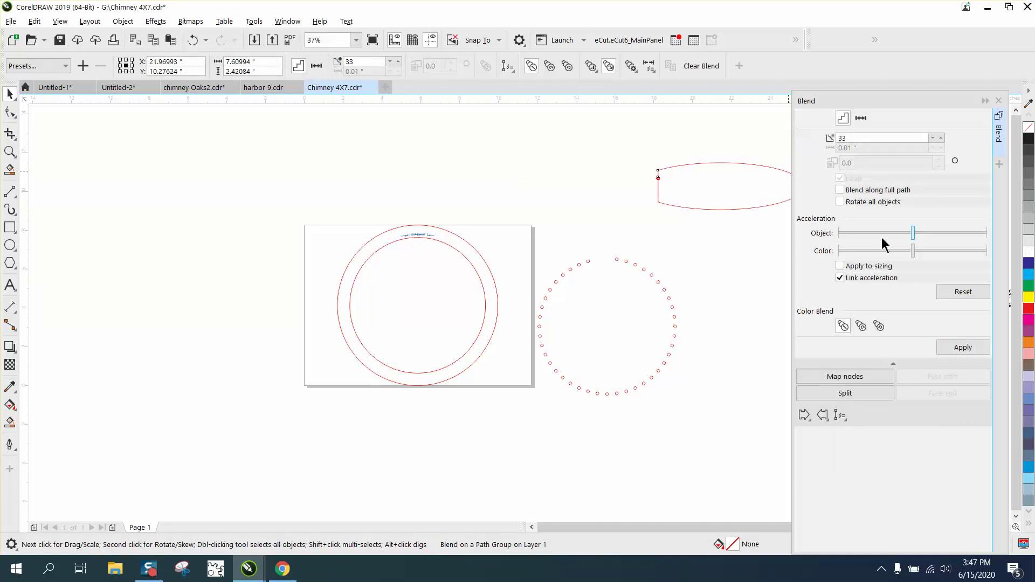
left_click(839, 190)
left_click(963, 347)
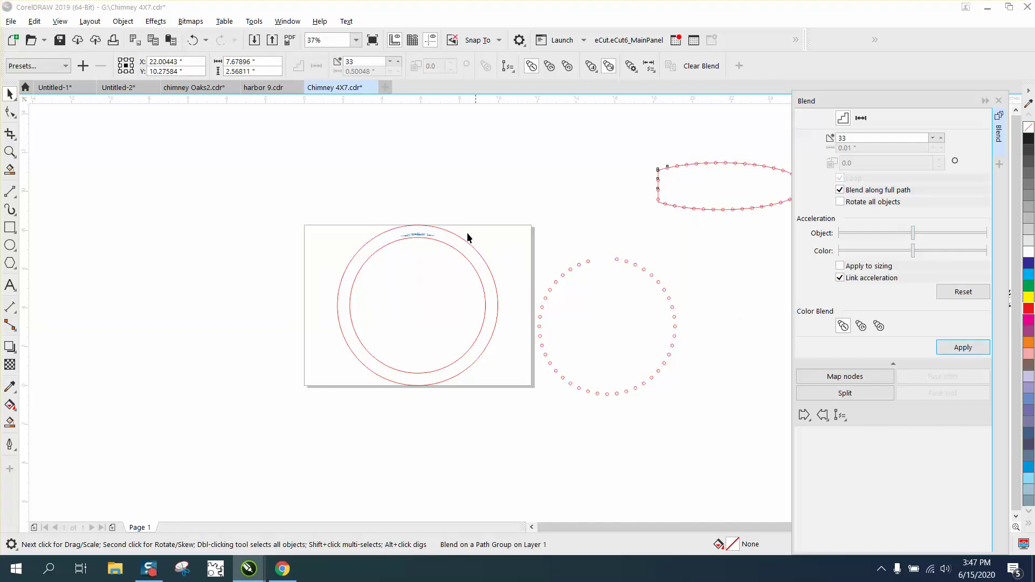
- Inspect the circle spacing around the truncated ellipse and break the blend apart
left_click(10, 151)
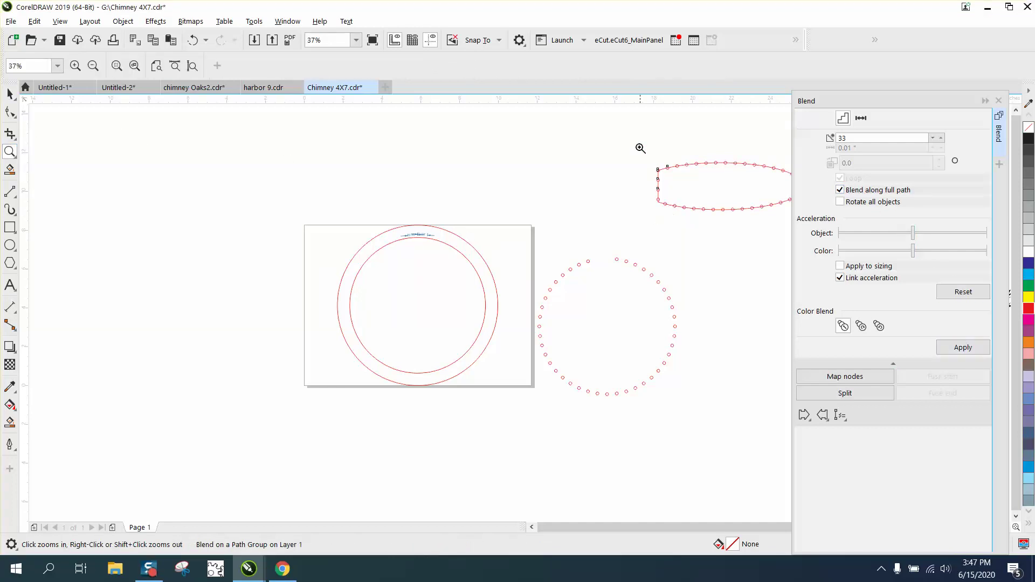
left_click_drag(640, 146, 823, 259)
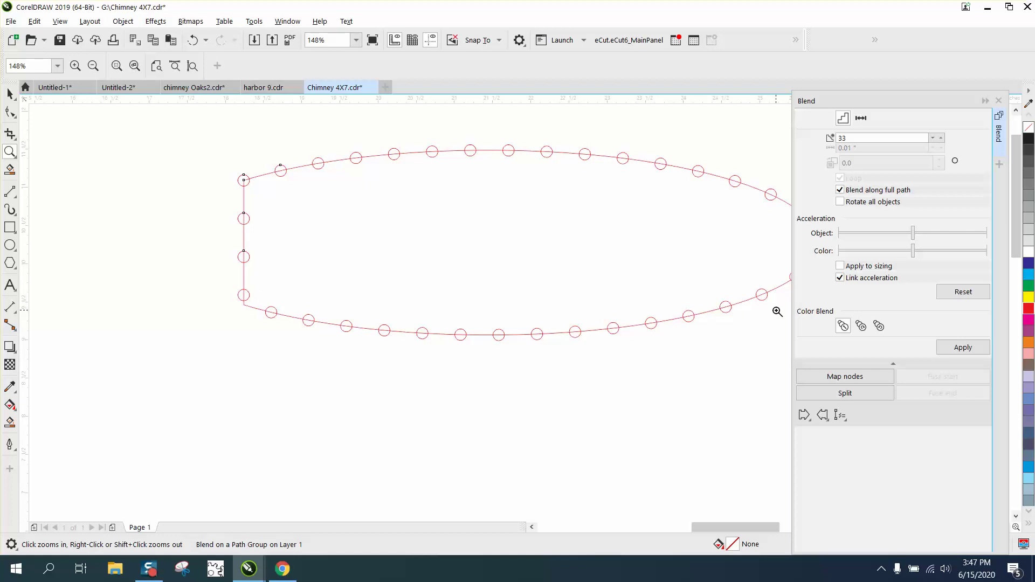
right_click(679, 256)
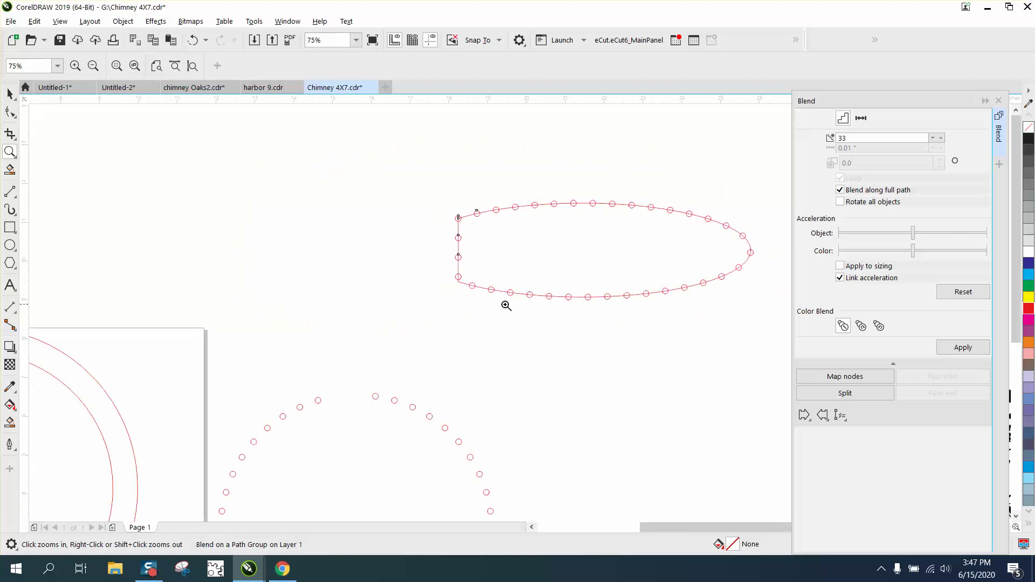
left_click_drag(440, 204, 751, 332)
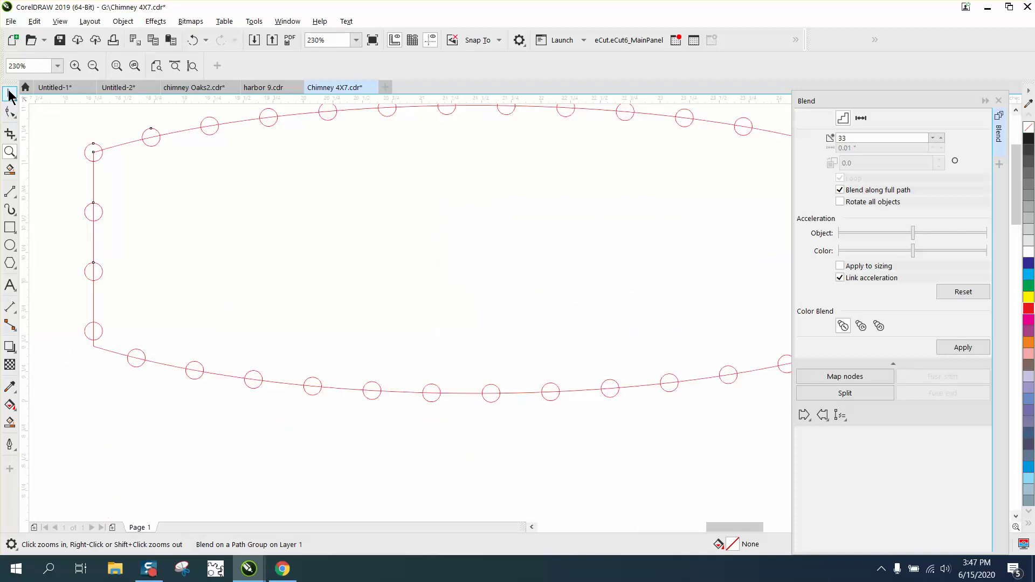
left_click(10, 95)
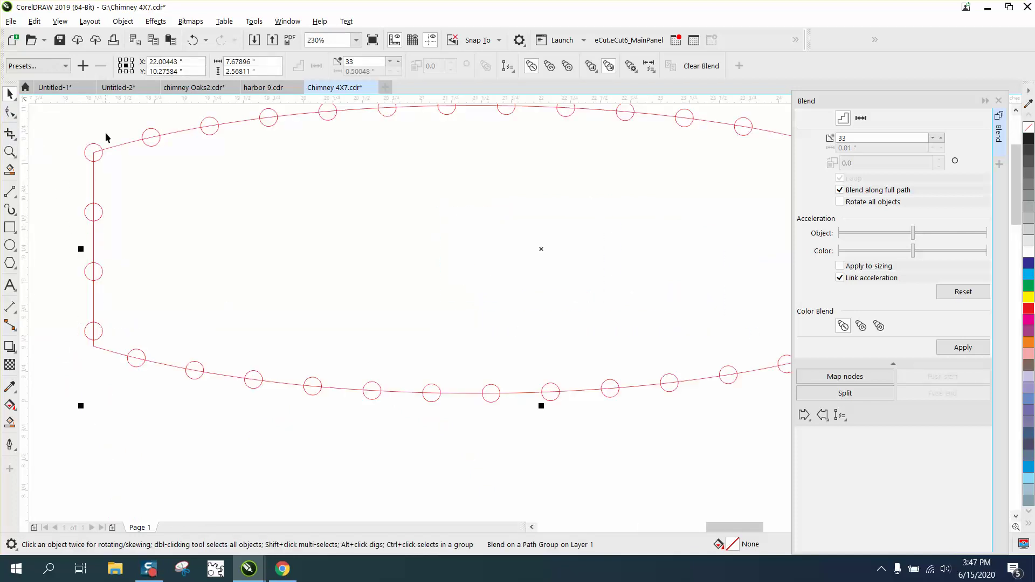
scroll(106, 138, "down", 2)
left_click_drag(60, 121, 492, 268)
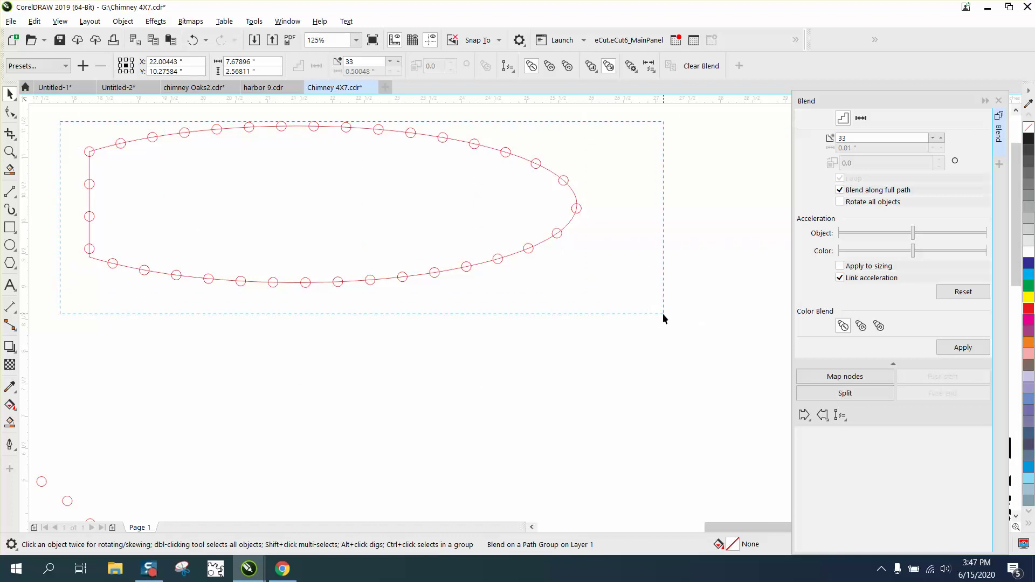
left_click_drag(663, 314, 663, 314)
left_click_drag(67, 115, 626, 288)
left_click(124, 22)
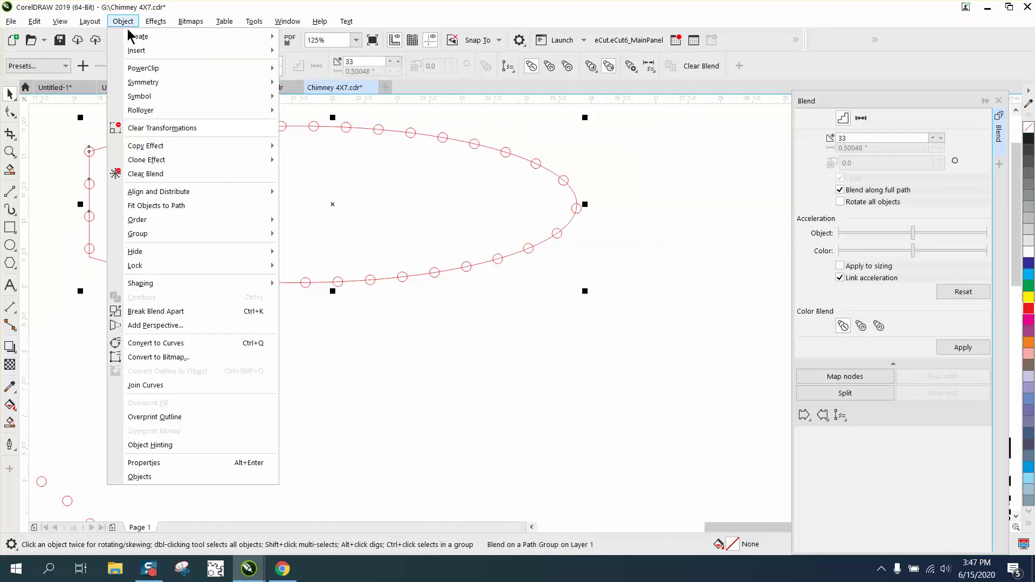
mouse_move(178, 237)
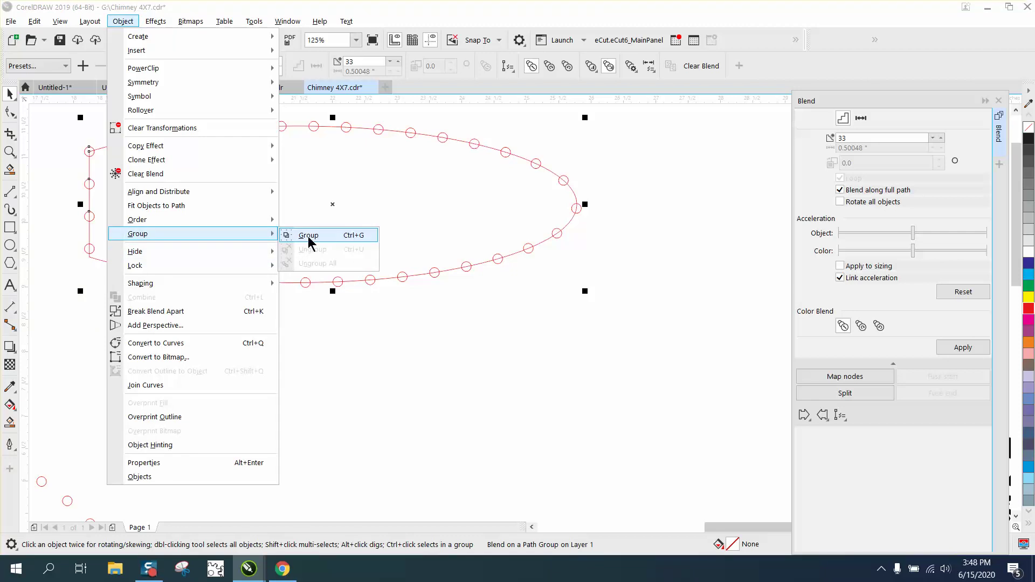
left_click(186, 311)
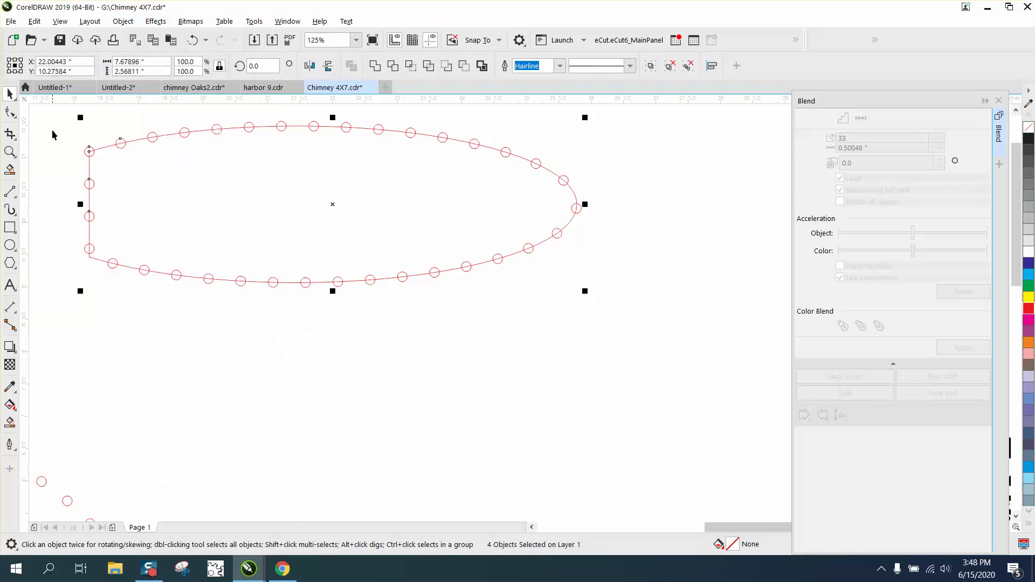
- Ungroup the small circles around the truncated ellipse so each can be edited separately
left_click_drag(51, 118, 589, 309)
left_click_drag(657, 331, 658, 332)
left_click(123, 21)
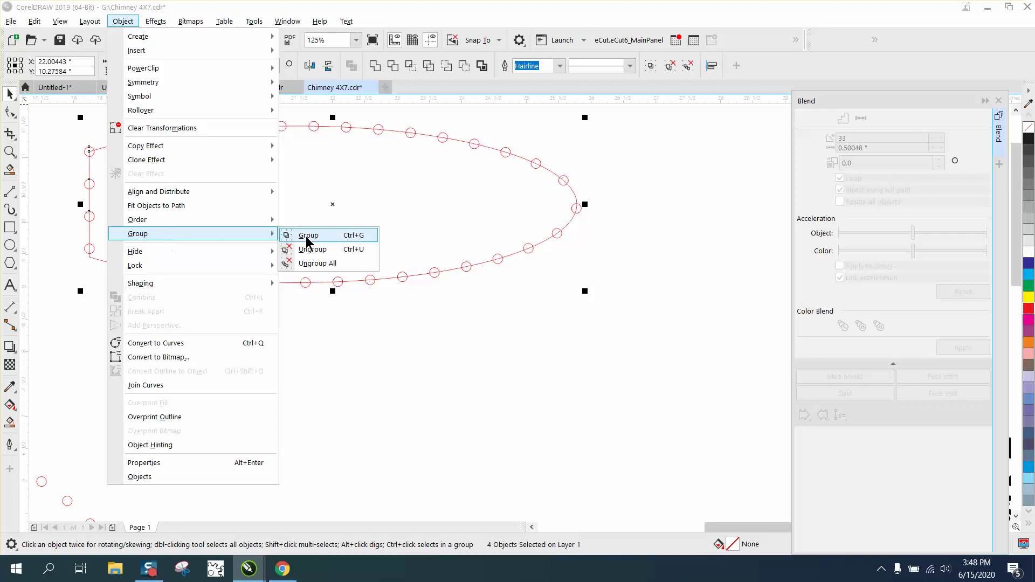
left_click(308, 249)
left_click(106, 302)
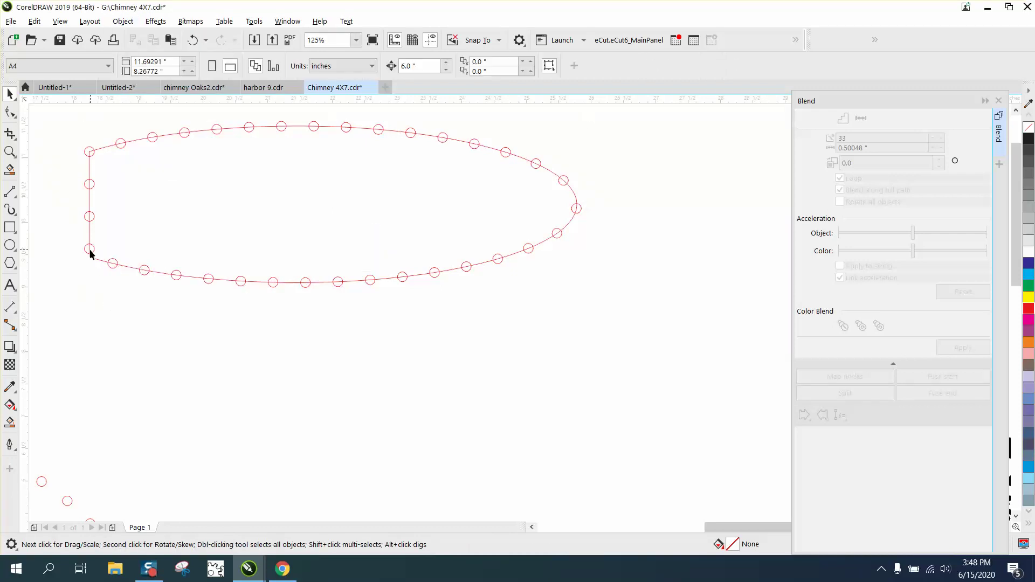
- Move the lowest circle on the truncated ellipse's straight edge down onto the lower corner
left_click(9, 151)
left_click_drag(61, 133, 208, 275)
left_click(10, 94)
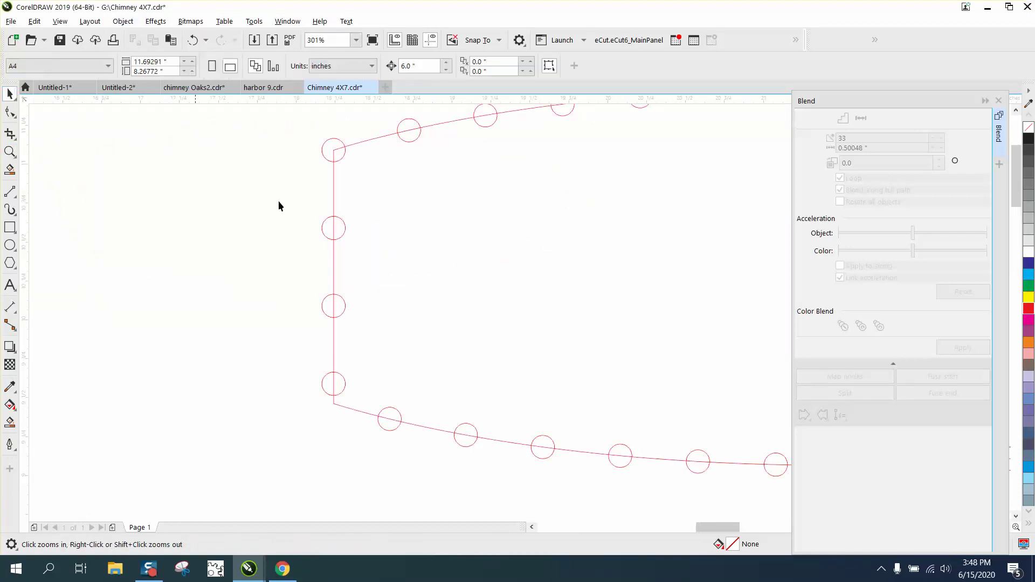
left_click(344, 374)
left_click_drag(342, 376, 335, 405)
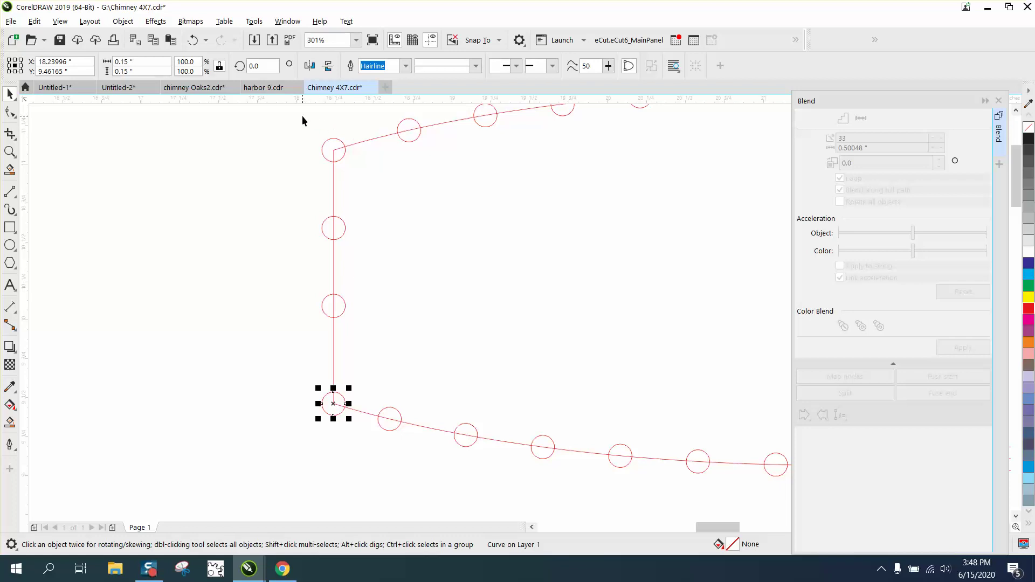
- Delete the two intermediate circles on the straight edge, undoing any accidental deletion of the ellipse outline
left_click(346, 228)
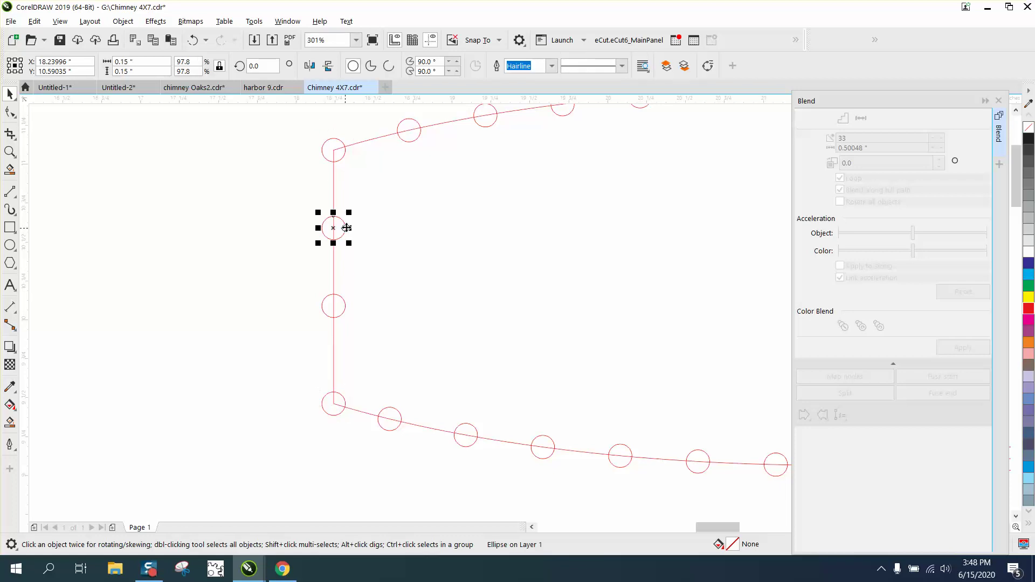
key("Delete")
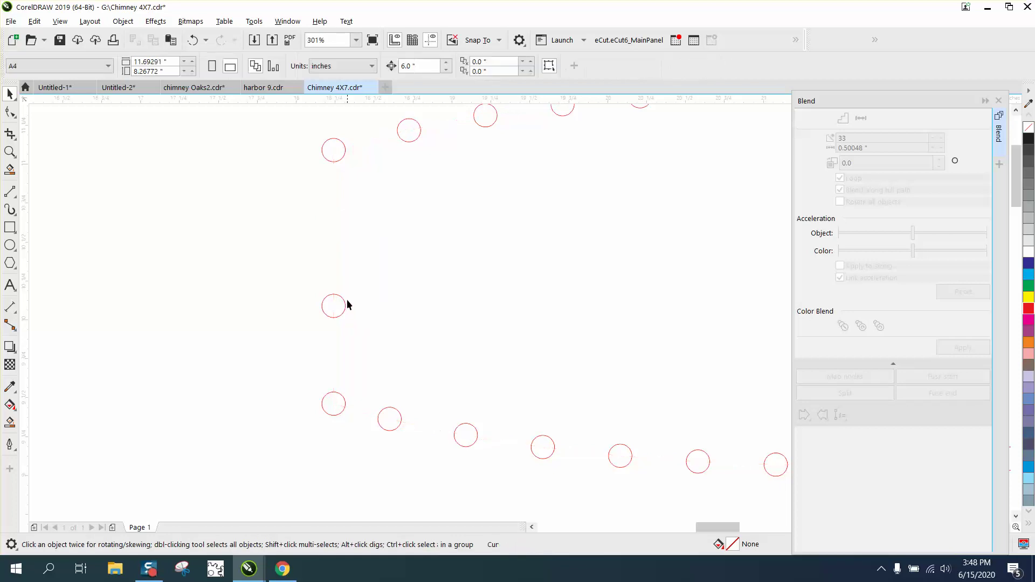
left_click(193, 41)
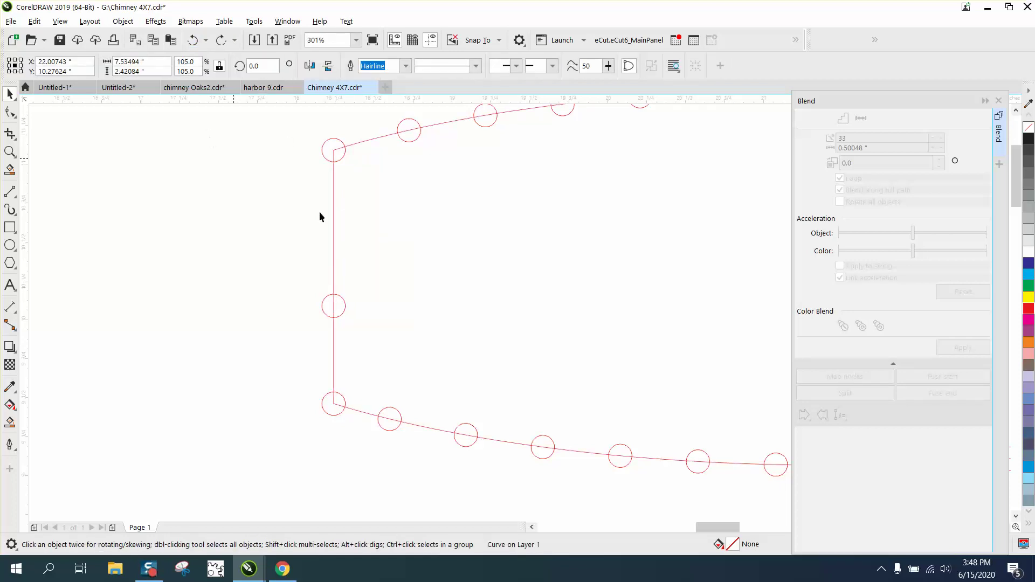
left_click(344, 306)
key("Delete")
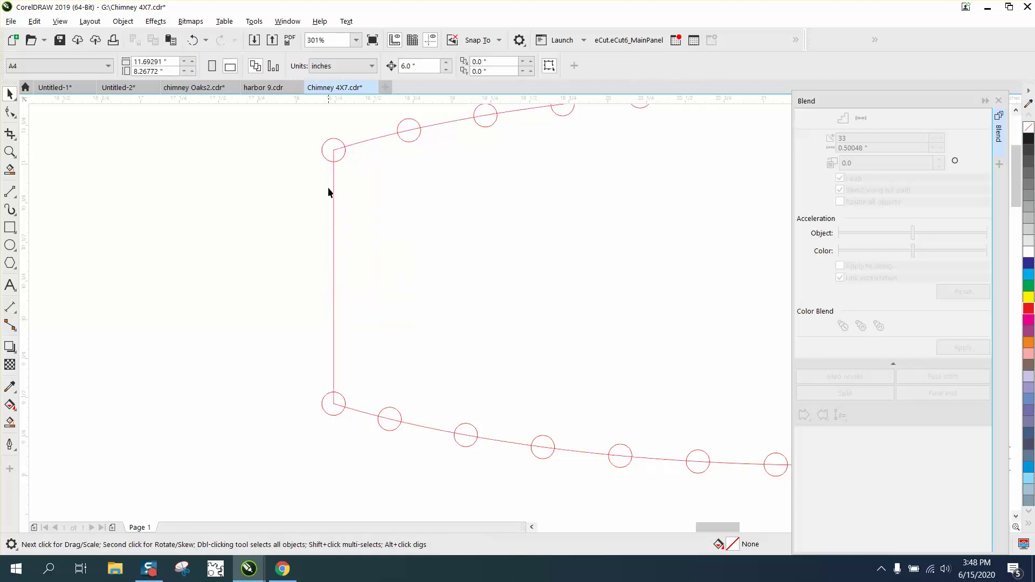
- Blend the two corner circles of the straight edge with 2 steps and review the completed outline
left_click_drag(345, 417, 358, 425)
double_click(843, 138)
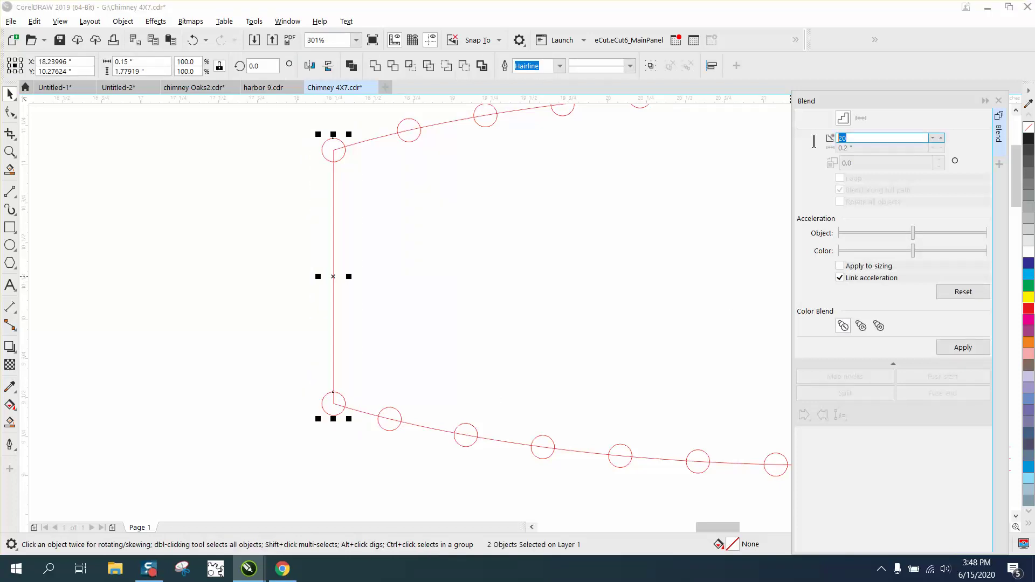
type("2")
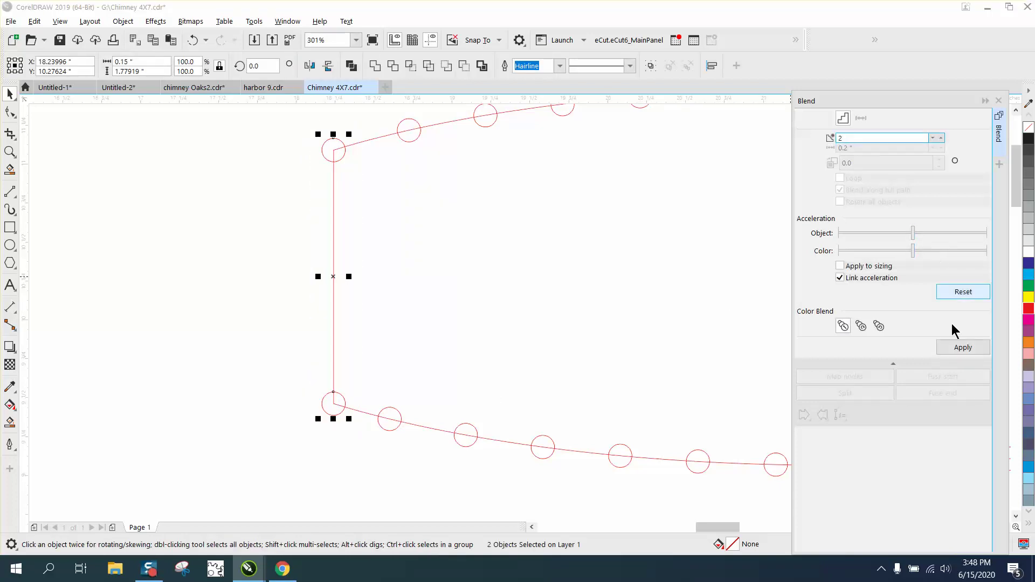
left_click(962, 347)
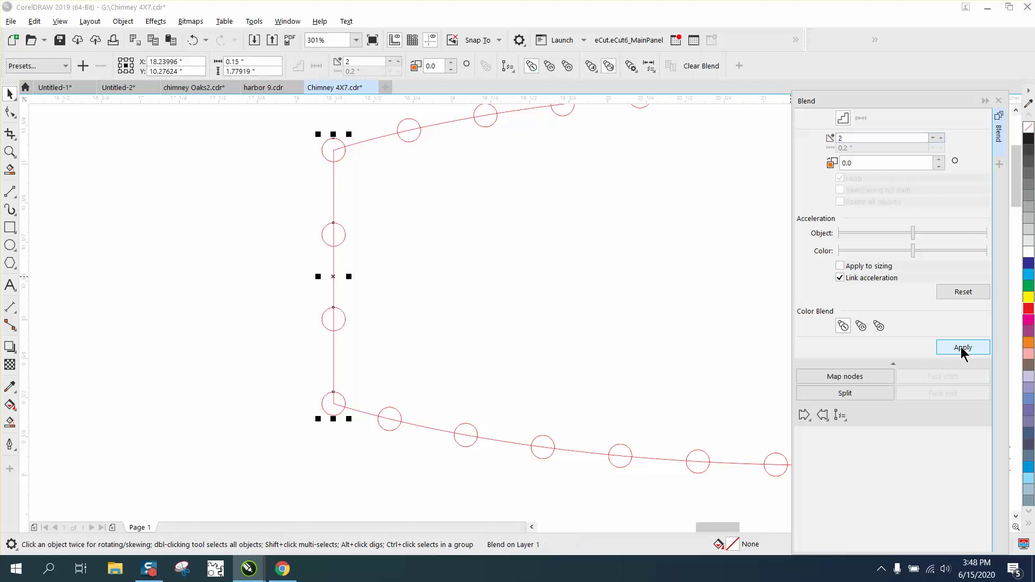
left_click(237, 261)
scroll(193, 206, "down", 2)
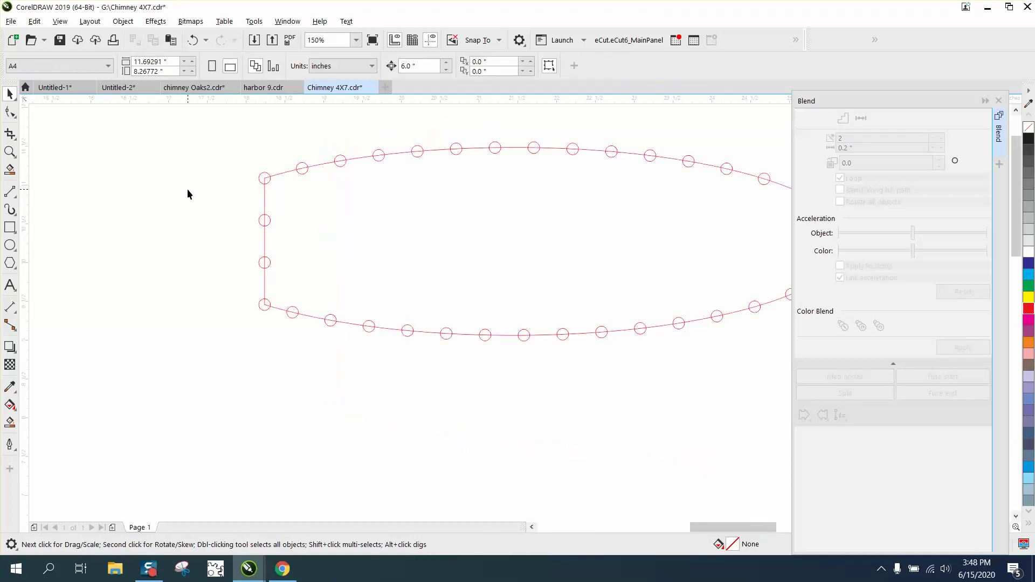
scroll(391, 193, "down", 3)
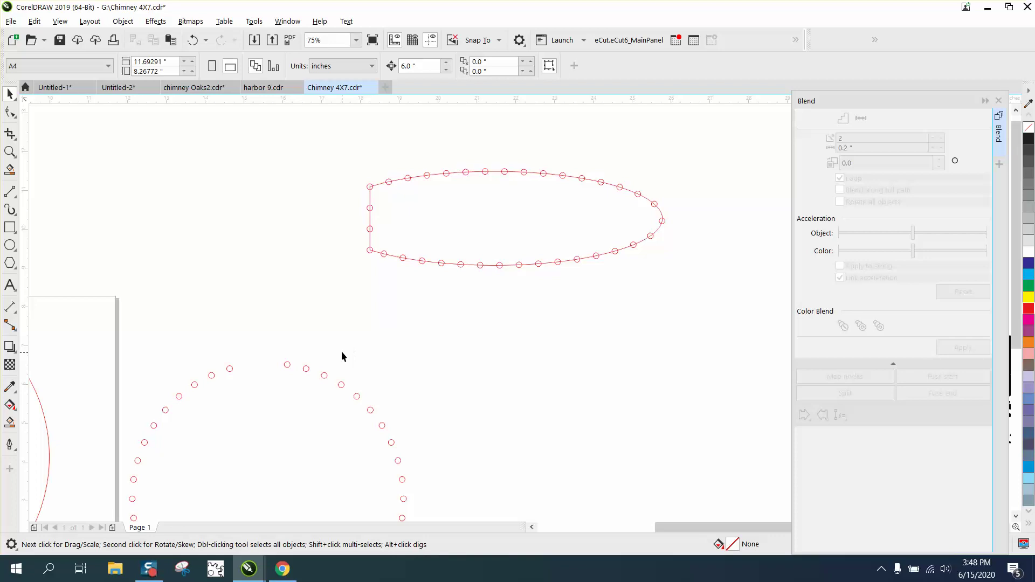
scroll(341, 354, "down", 1)
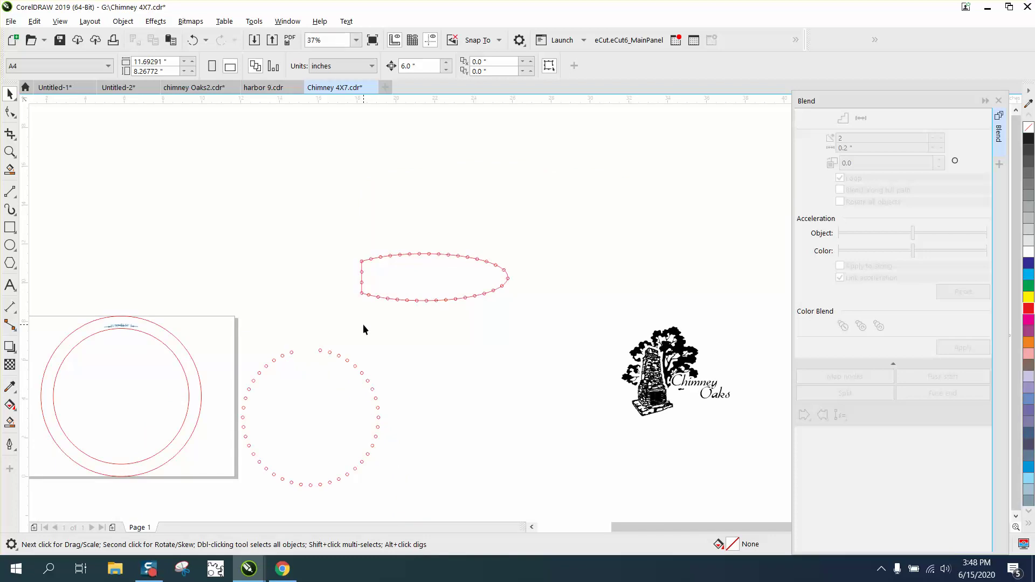